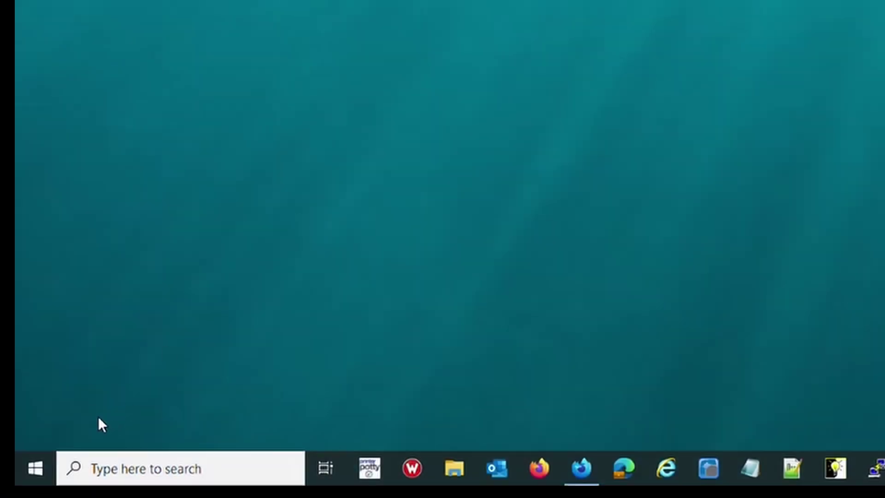
# Go to Settings > Devices > Printers & scanners and select the EPSON XP-7100 Series entry
pyautogui.click(33, 475)
pyautogui.click(36, 388)
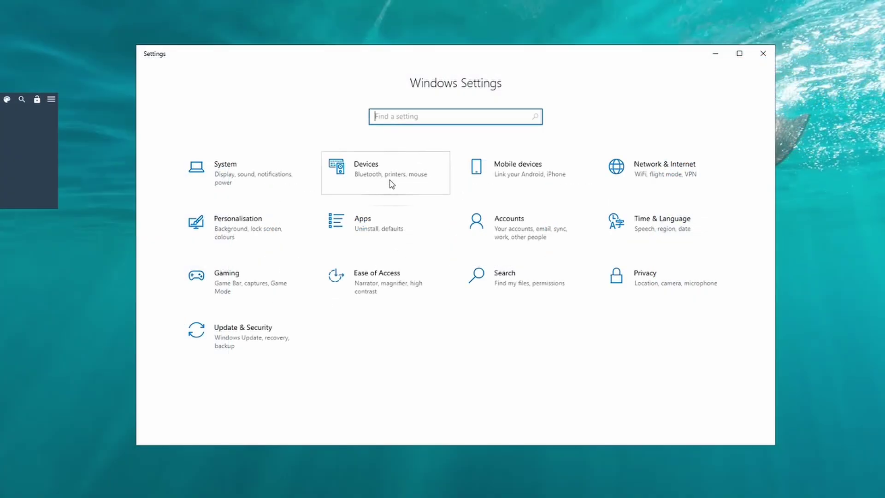
pyautogui.click(383, 190)
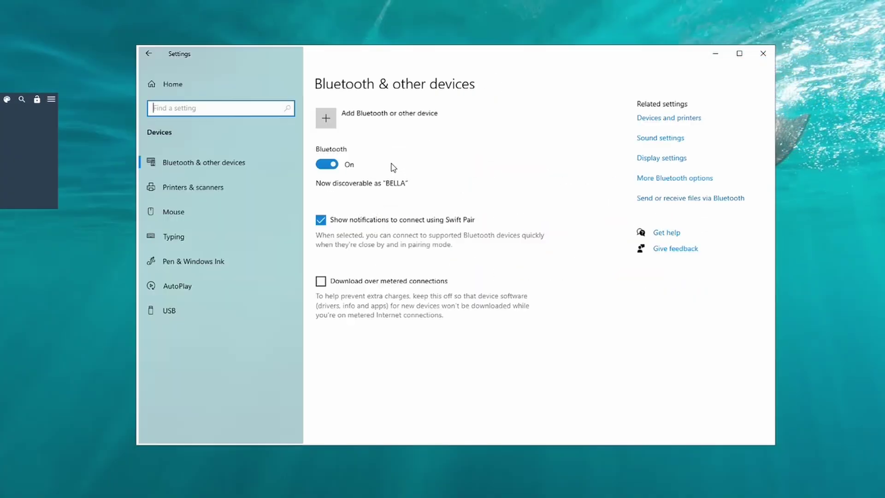
pyautogui.click(220, 184)
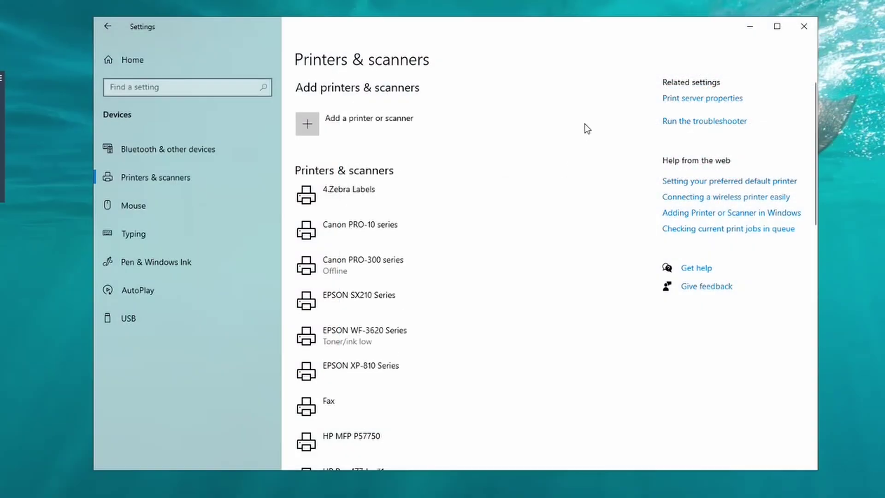
pyautogui.scroll(-10, 545, 256)
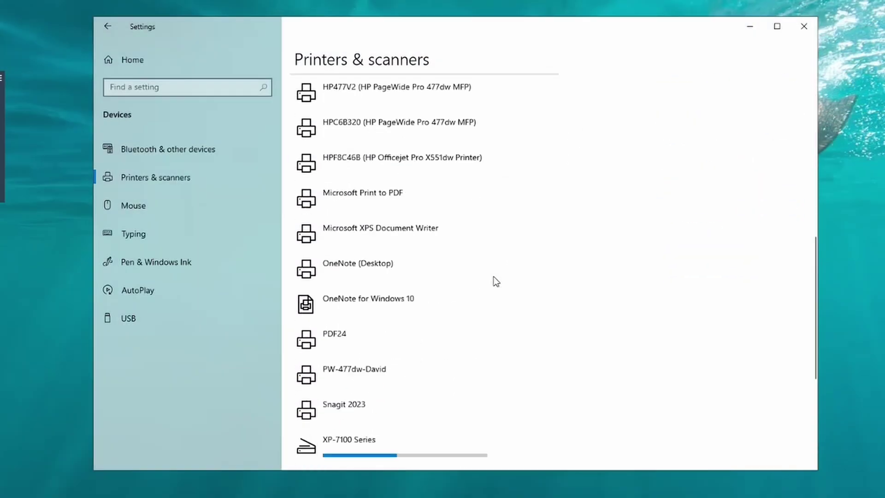
pyautogui.scroll(-3, 495, 282)
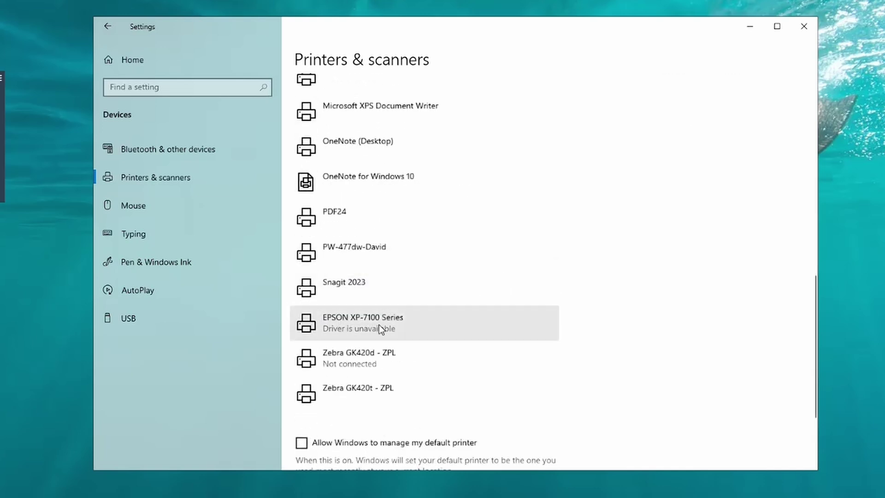
pyautogui.click(387, 319)
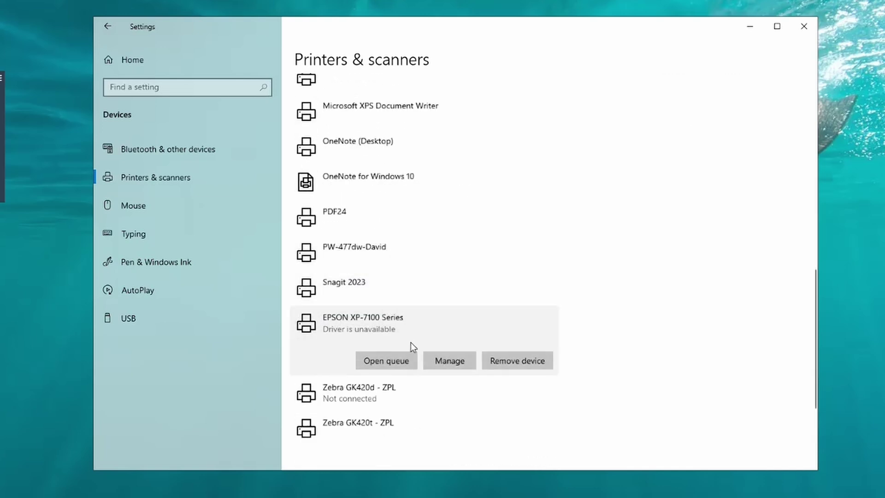
# Open the XP-7100's management page and its Printing preferences dialog
pyautogui.click(444, 360)
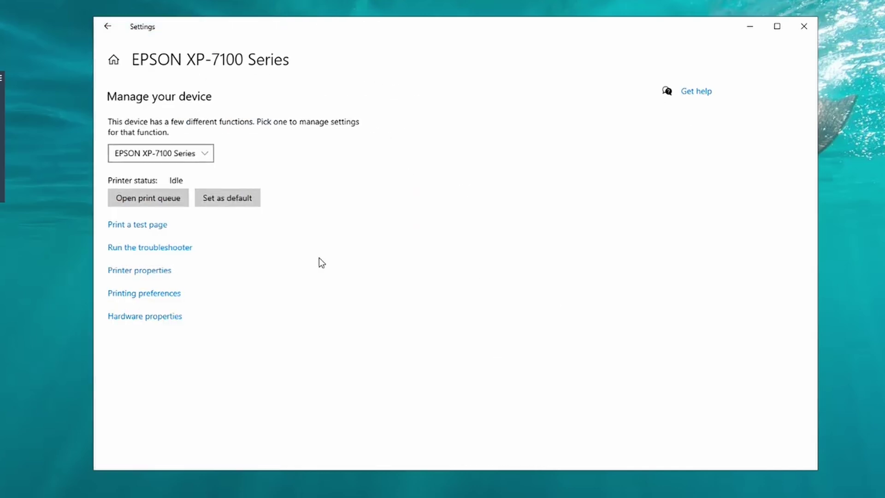
pyautogui.click(155, 291)
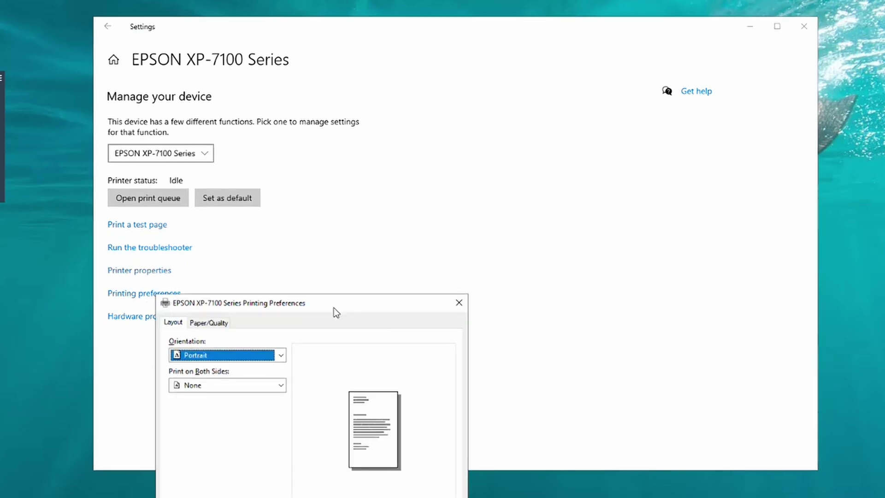
pyautogui.moveTo(330, 310); pyautogui.dragTo(383, 189)
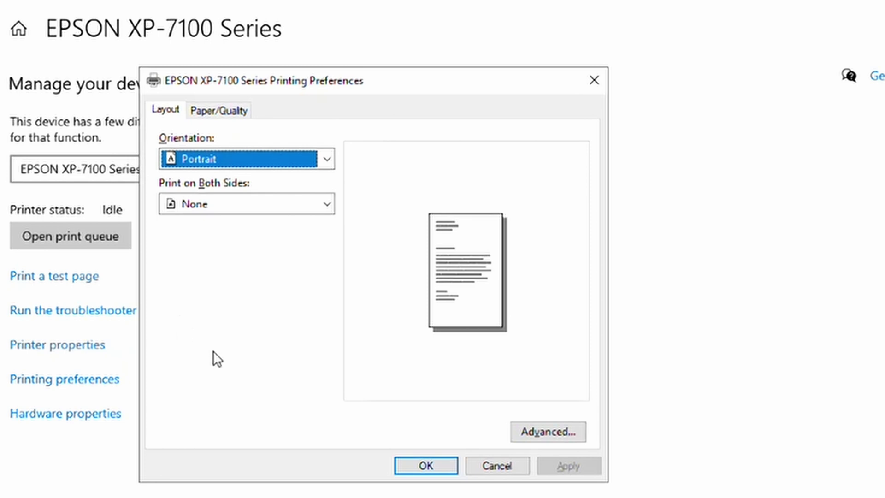
# Review the Paper/Quality and Layout tabs, cancel without changes, and minimize Settings
pyautogui.click(251, 111)
pyautogui.click(180, 110)
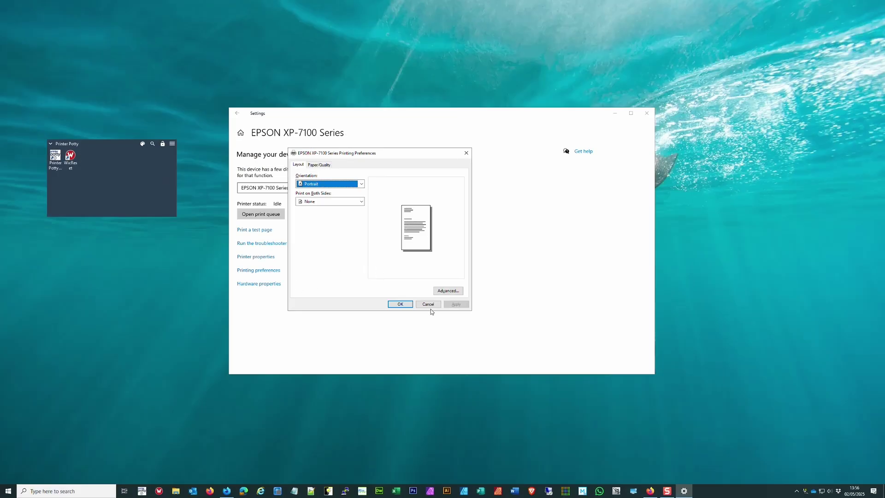
pyautogui.click(428, 304)
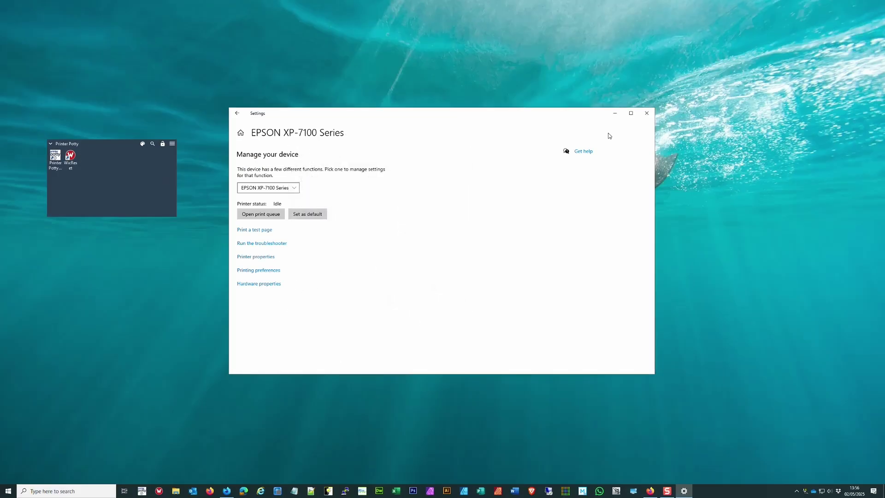
pyautogui.click(615, 113)
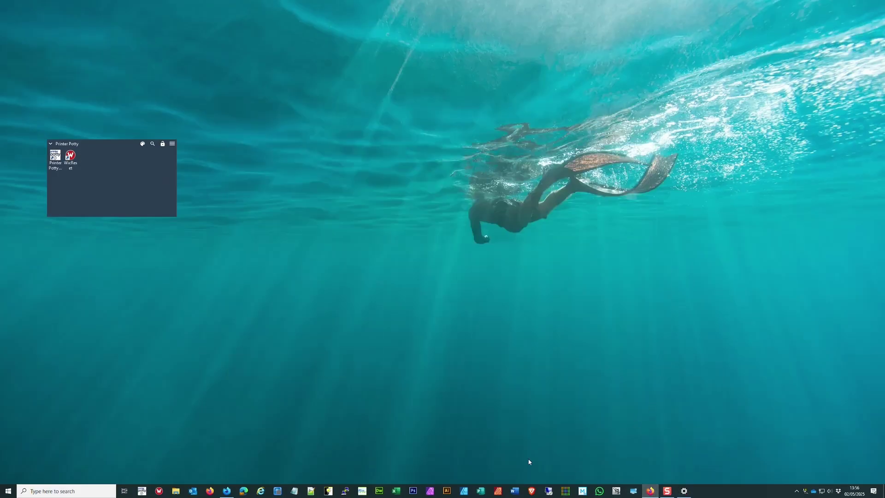
# Load epson.co.uk/support/ in Firefox
pyautogui.click(226, 490)
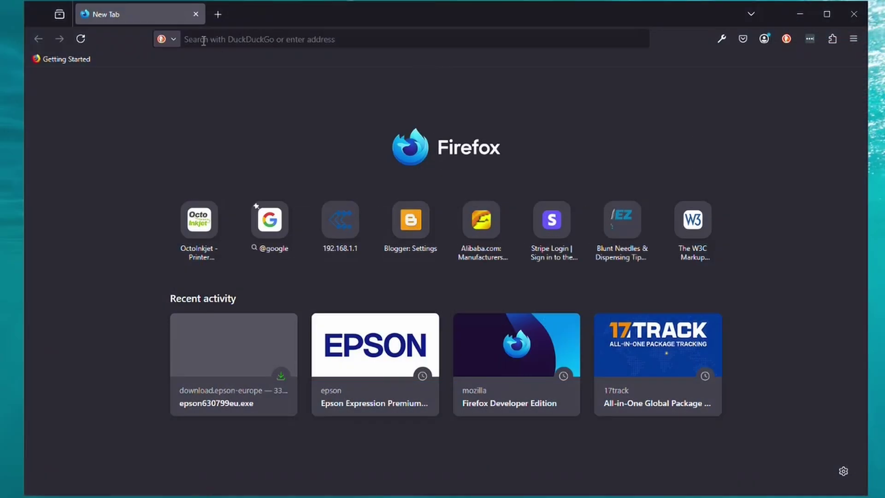
pyautogui.click(204, 41)
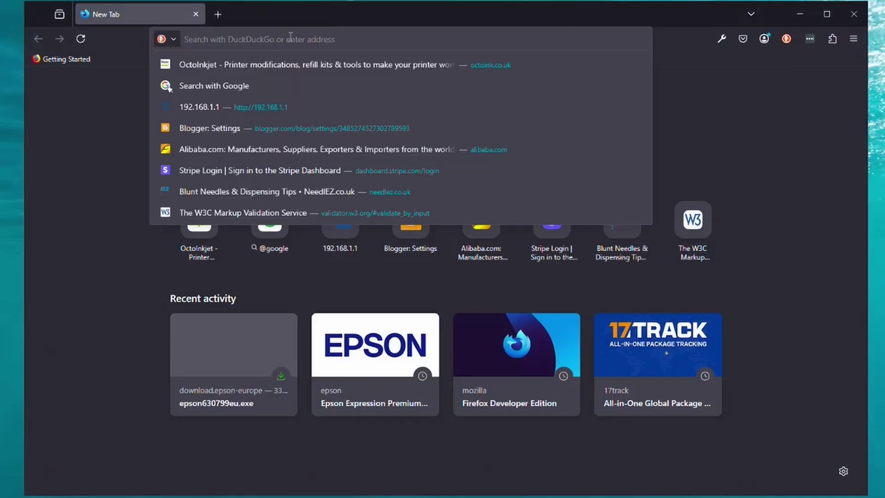
pyautogui.write('epson')
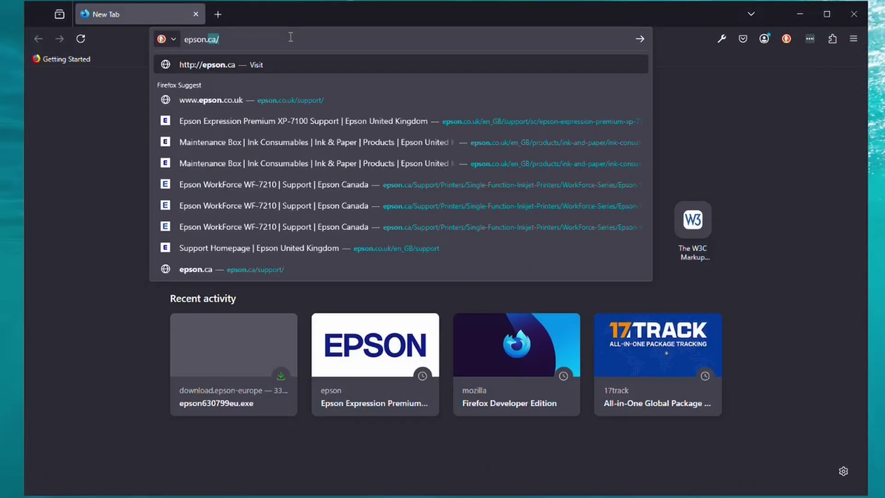
pyautogui.write('.co.uk')
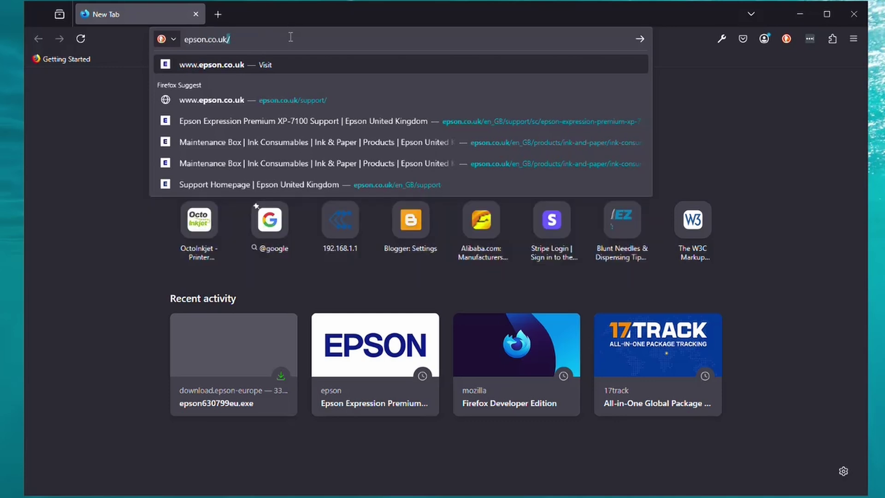
pyautogui.write('/suport')
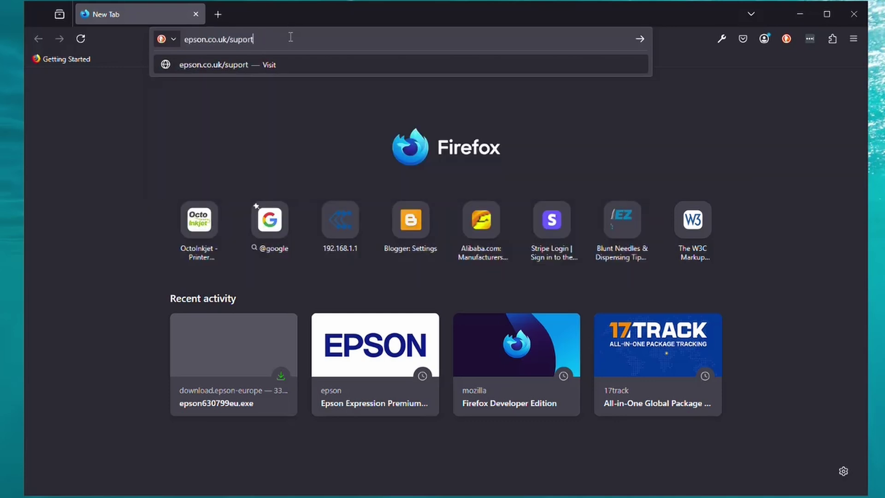
pyautogui.press('BackSpace')
pyautogui.press('BackSpace')
pyautogui.press('BackSpace')
pyautogui.write('port/')
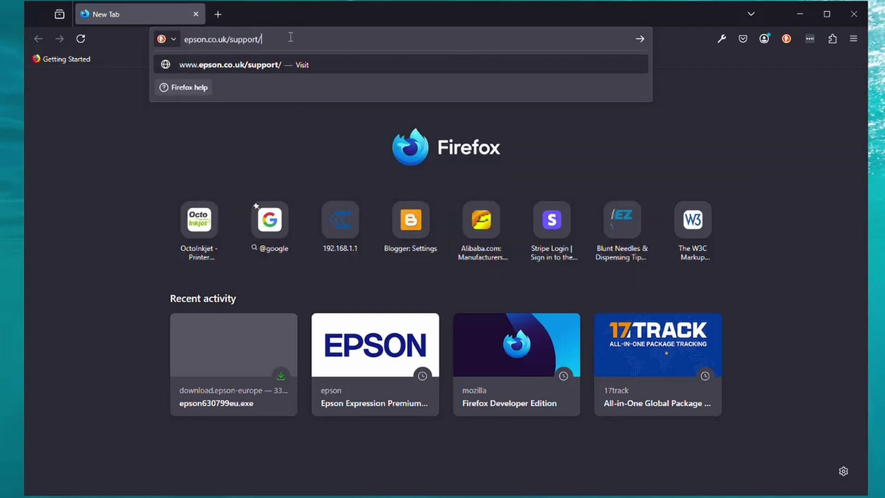
pyautogui.press('Return')
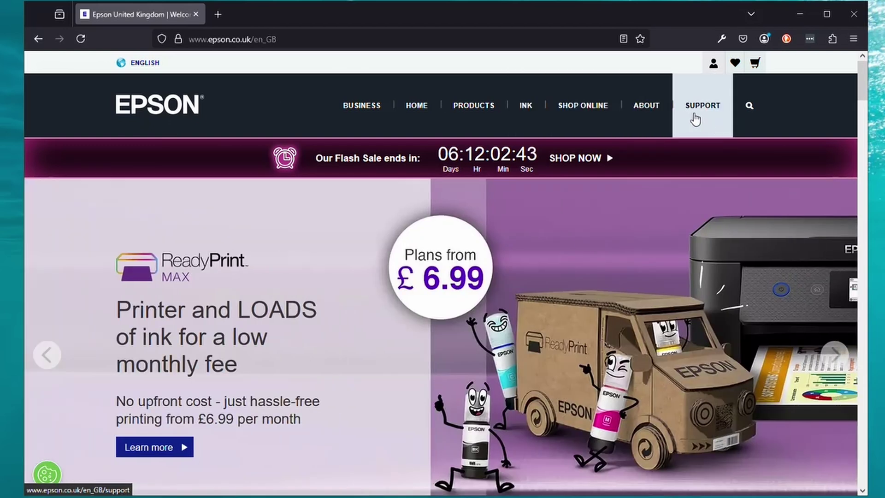
# Search Epson support by product name for xp-7100
pyautogui.click(702, 110)
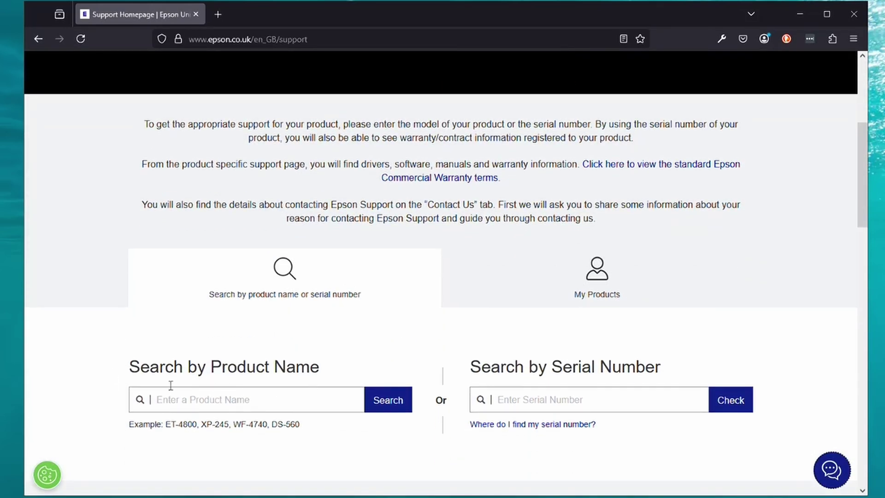
pyautogui.click(209, 399)
pyautogui.write('xp-7100')
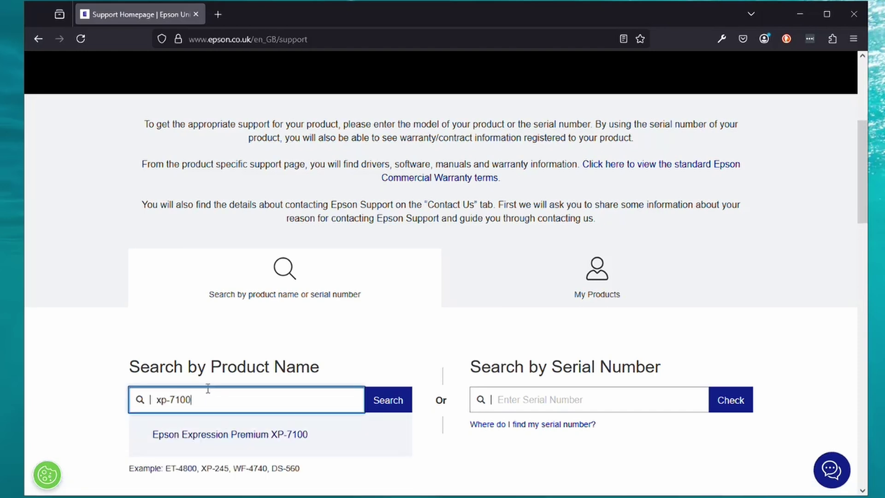
pyautogui.scroll(-2, 210, 380)
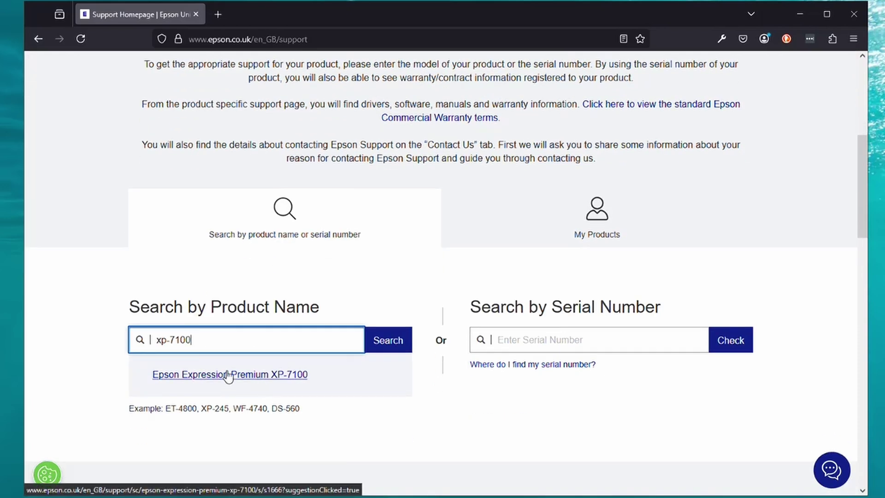
# Open the Epson Expression Premium XP-7100 support page and browse the operating system list
pyautogui.click(231, 373)
pyautogui.scroll(-5, 369, 240)
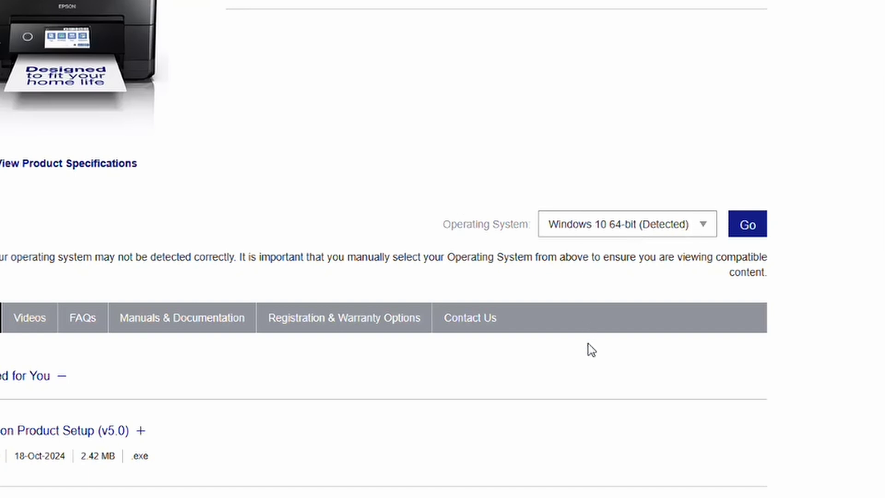
pyautogui.click(574, 226)
pyautogui.scroll(-5, 632, 374)
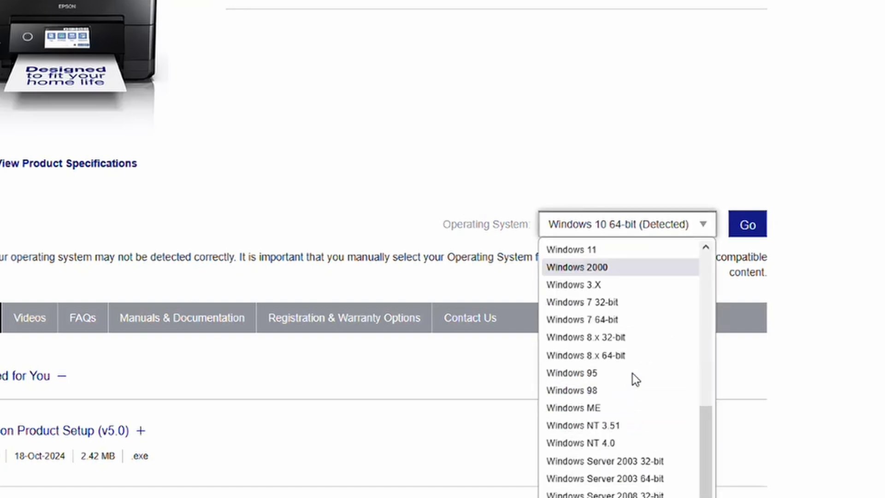
pyautogui.click(616, 251)
# Keep Windows 10 64-bit (Detected) as the OS and expand the Drivers downloads
pyautogui.click(658, 233)
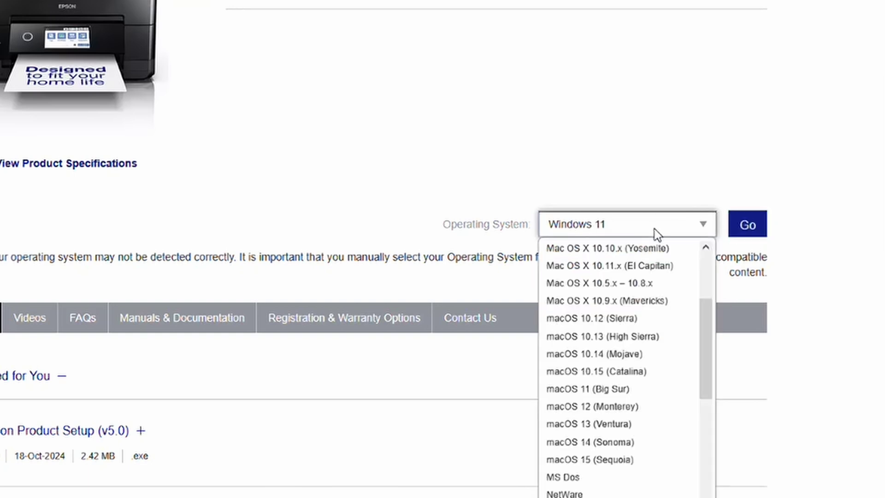
pyautogui.scroll(2, 642, 300)
pyautogui.scroll(-2, 647, 348)
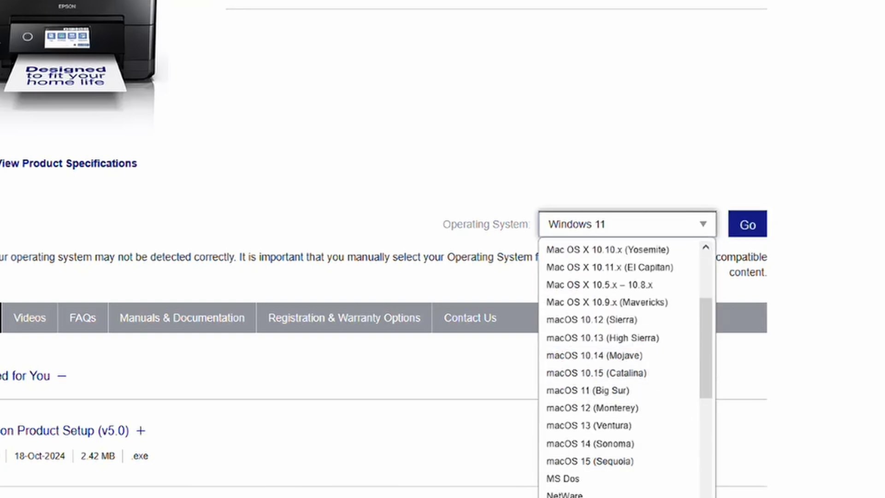
pyautogui.press('Escape')
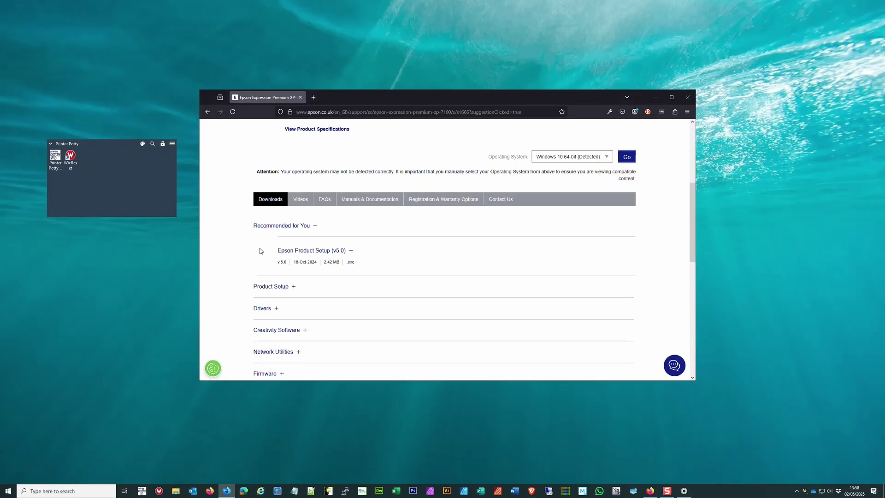
pyautogui.scroll(-2, 253, 246)
pyautogui.click(262, 236)
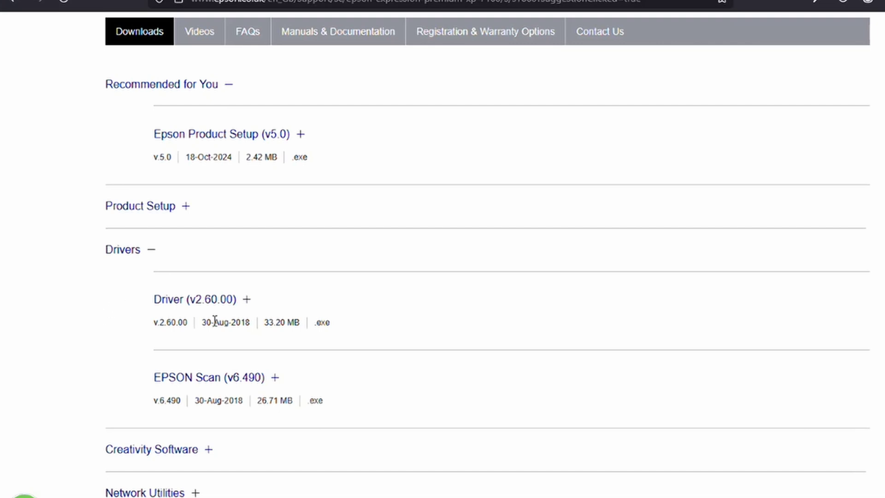
# Download Driver v2.60.00 as epson630799eu(1).exe and launch the installer from Firefox
pyautogui.click(199, 303)
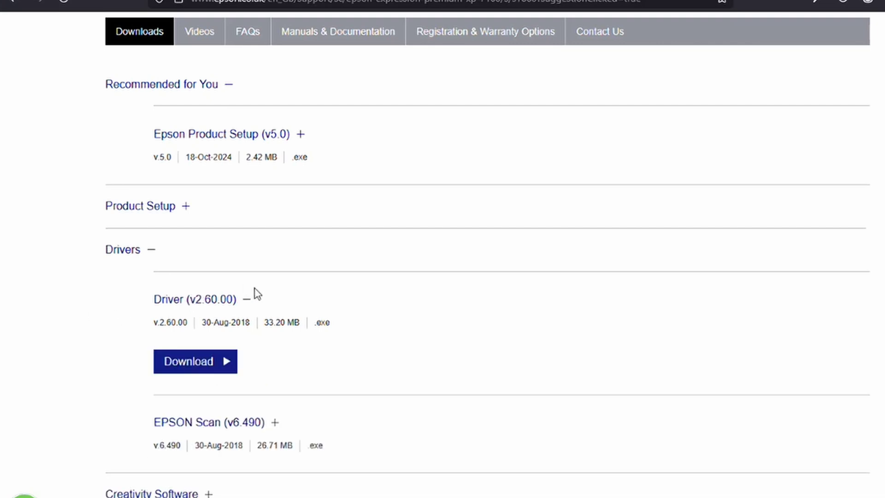
pyautogui.click(203, 362)
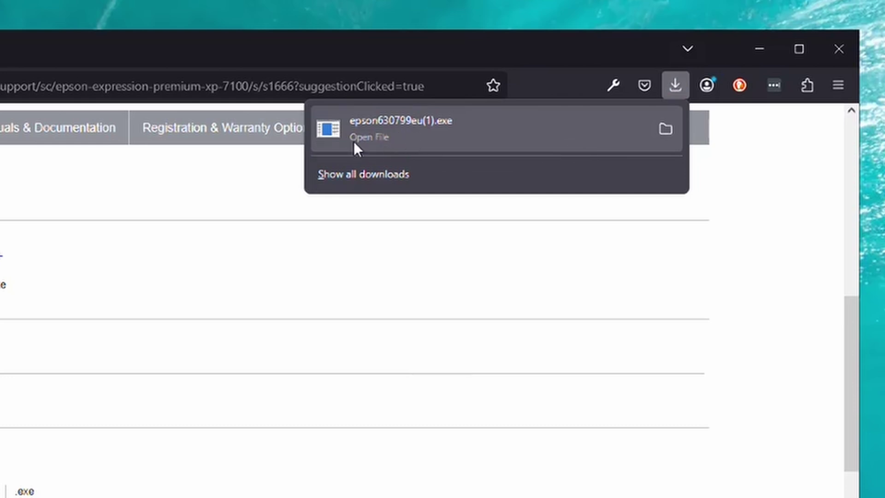
pyautogui.click(512, 198)
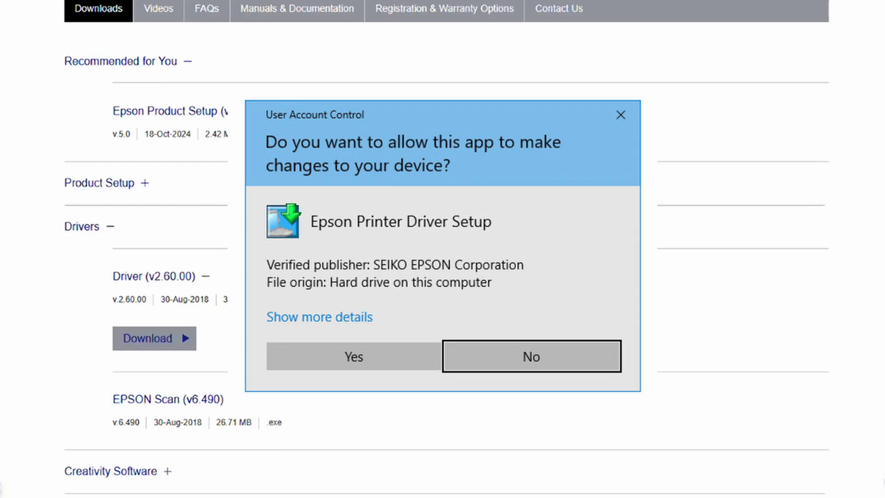
# Start Epson driver setup for the EPSON XP-7100 Series without making it the default printer
pyautogui.click(353, 356)
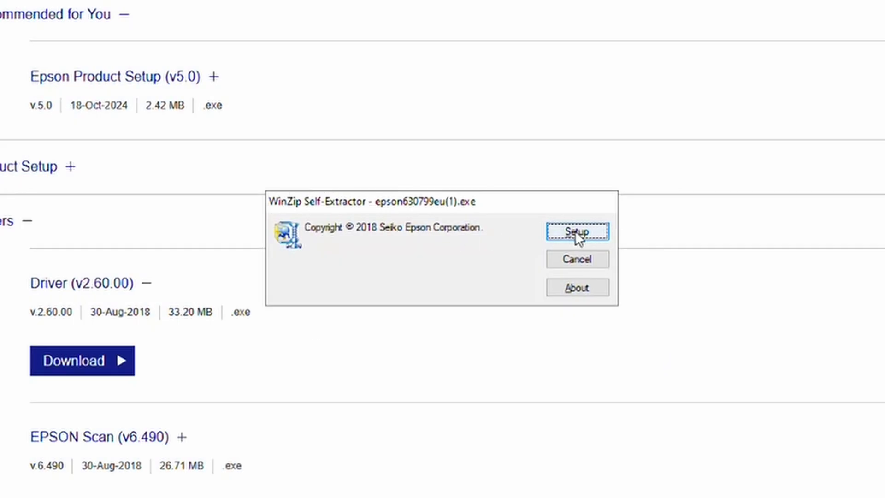
pyautogui.click(574, 230)
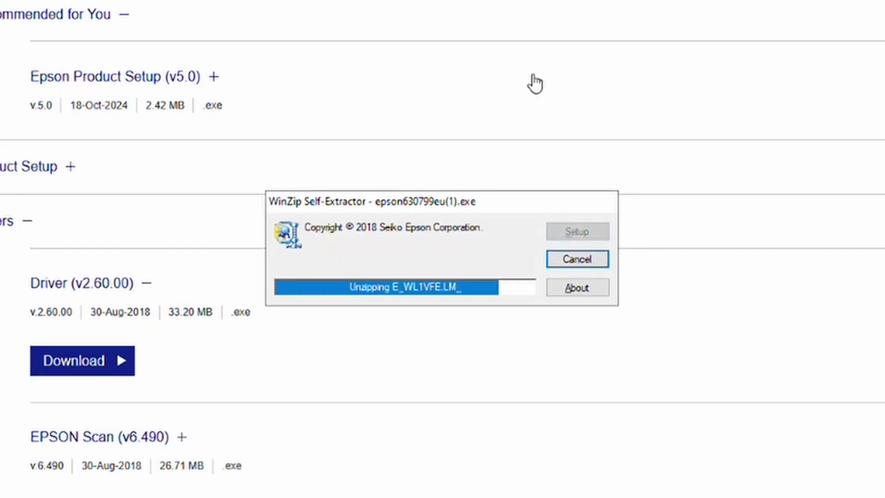
pyautogui.click(287, 252)
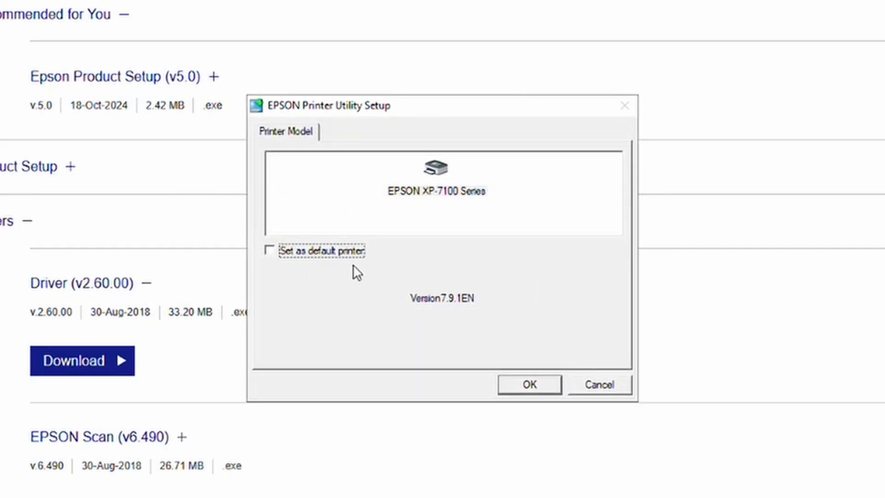
pyautogui.click(438, 191)
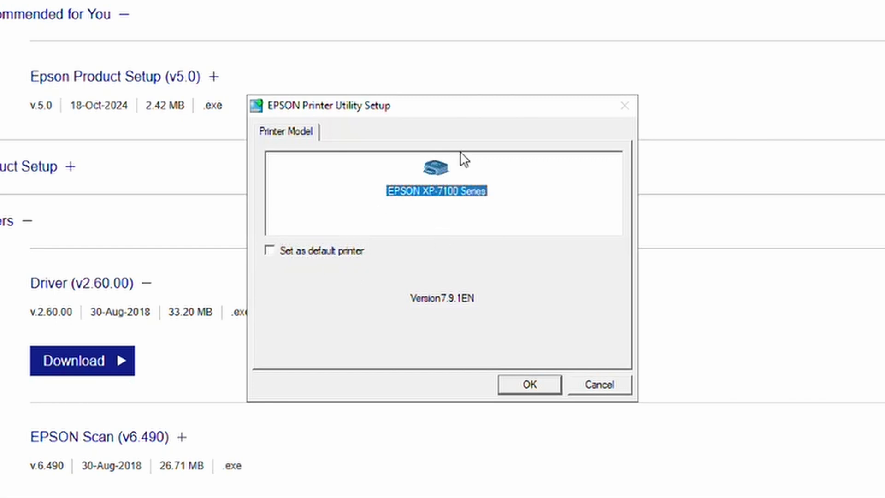
pyautogui.click(521, 385)
# Confirm the language, accept the licence agreement, and finish the driver installation
pyautogui.click(496, 309)
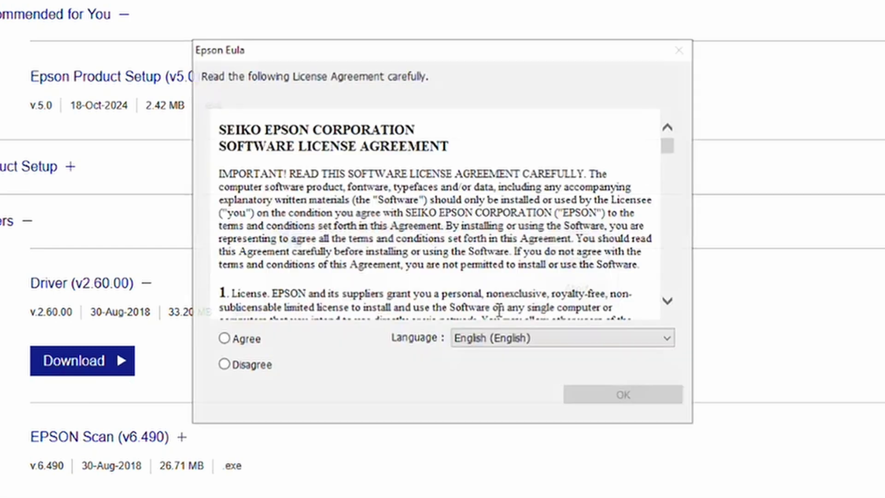
pyautogui.click(260, 341)
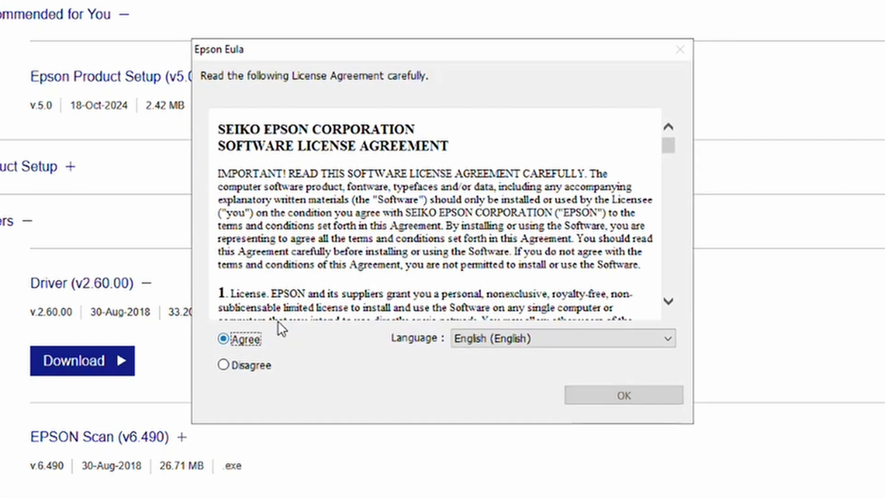
pyautogui.click(610, 394)
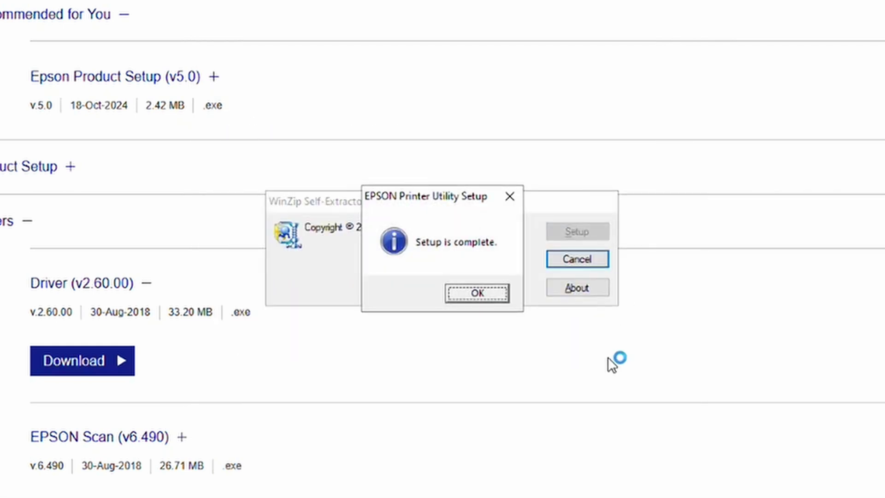
pyautogui.click(480, 294)
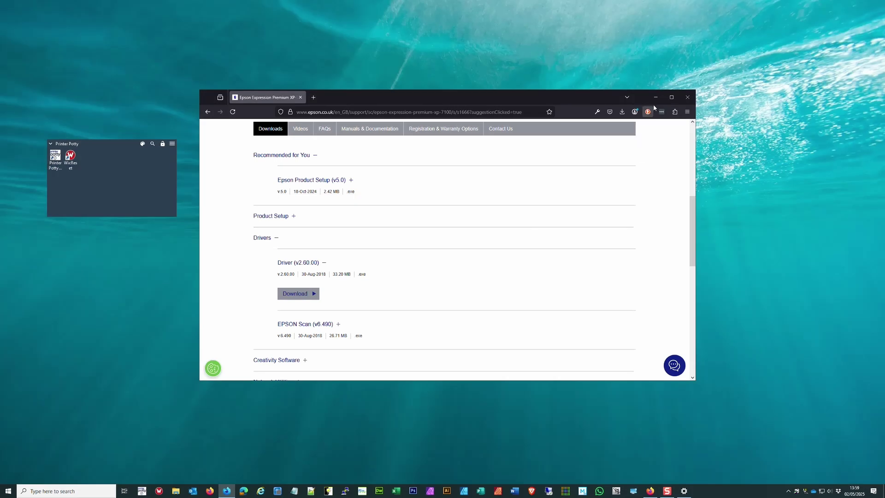
# Minimize Firefox and reopen the EPSON XP-7100 Series management page from Printers & scanners
pyautogui.click(655, 97)
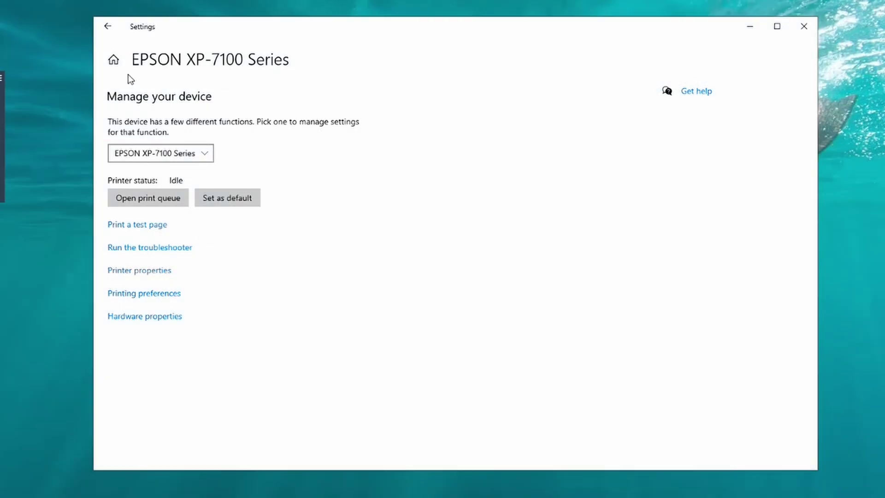
pyautogui.click(107, 27)
pyautogui.scroll(-2, 507, 225)
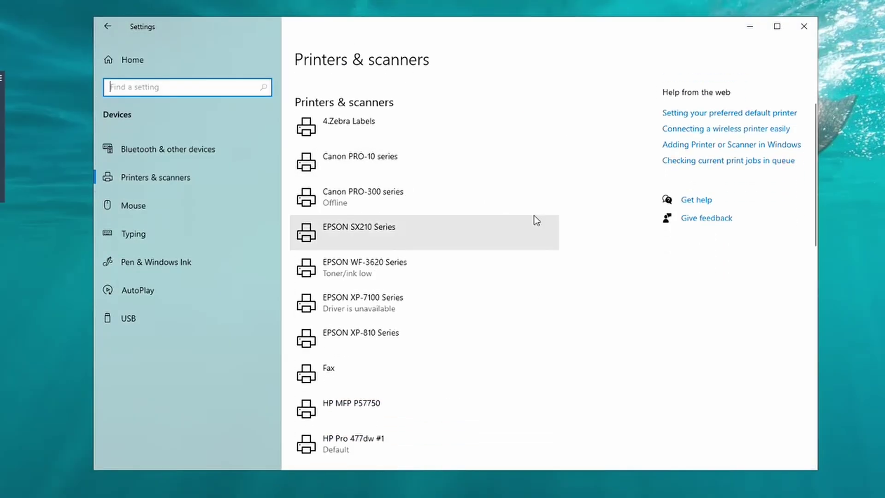
pyautogui.click(364, 305)
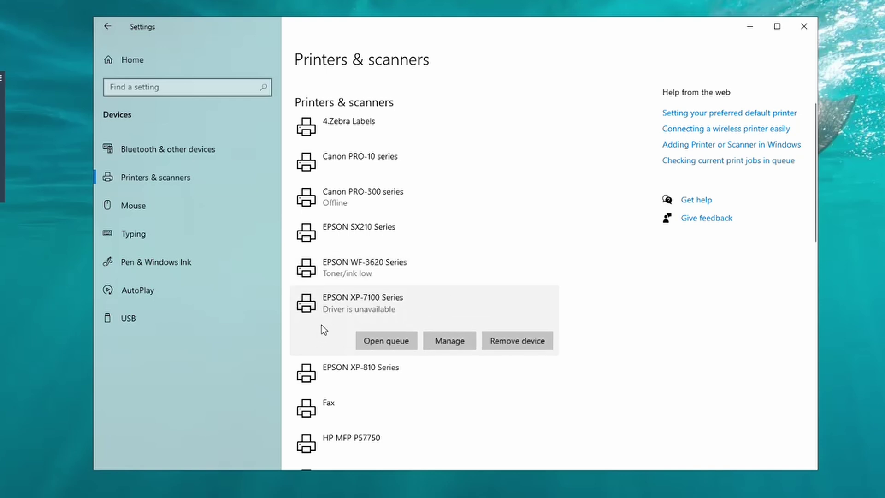
pyautogui.click(454, 341)
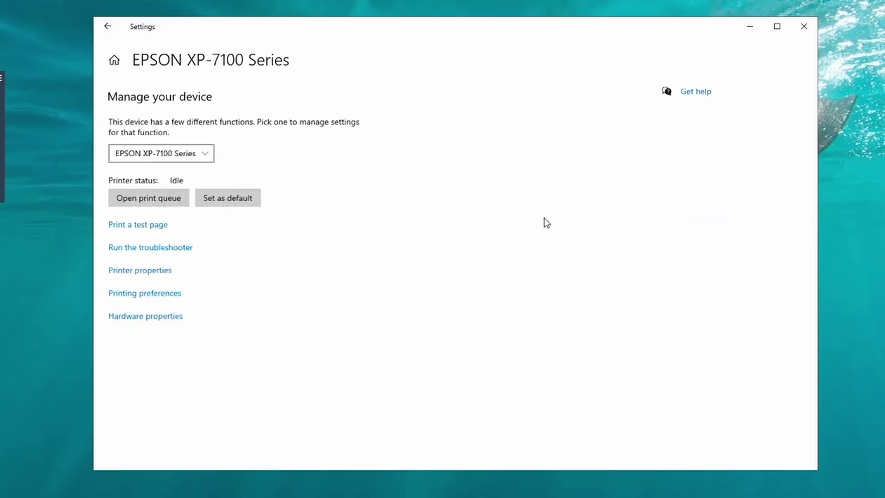
# Check ink levels in EPSON Status Monitor 3 from the Maintenance tab, then open Extended Settings
pyautogui.click(152, 298)
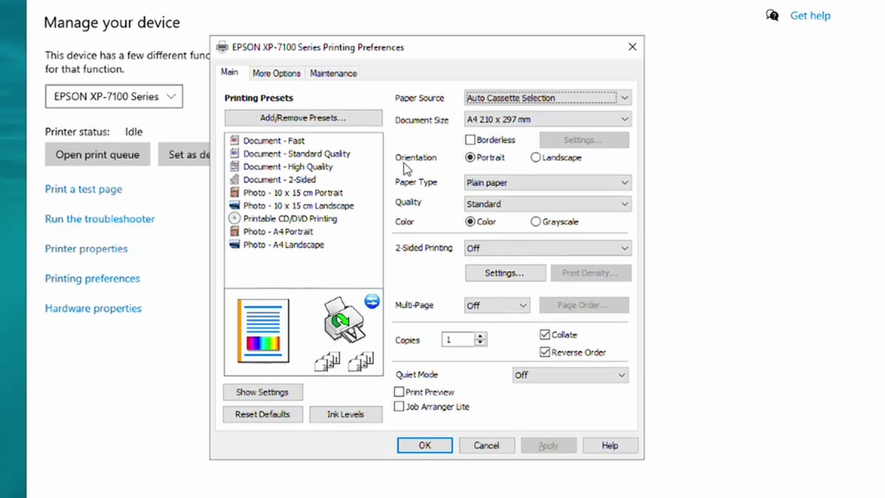
pyautogui.click(333, 73)
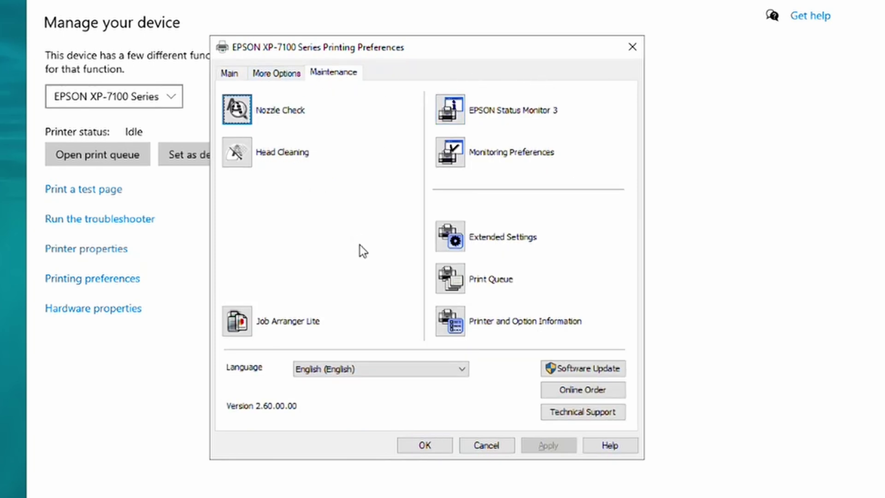
pyautogui.click(461, 111)
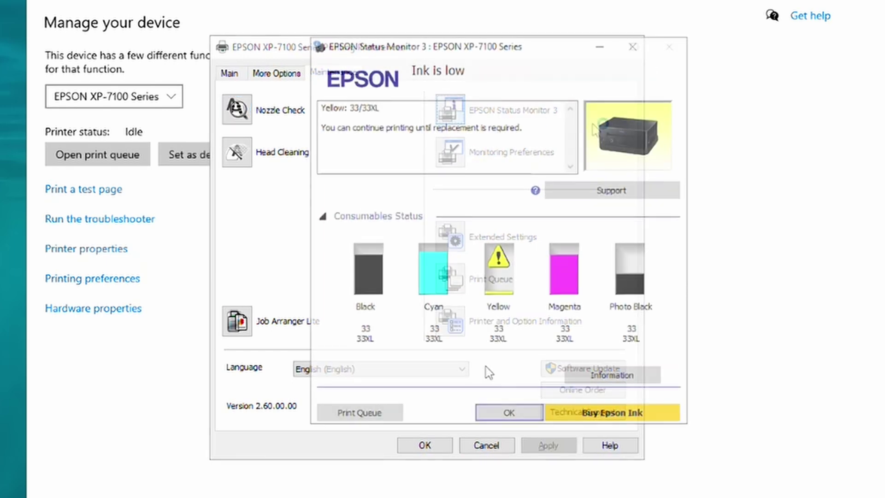
pyautogui.click(509, 411)
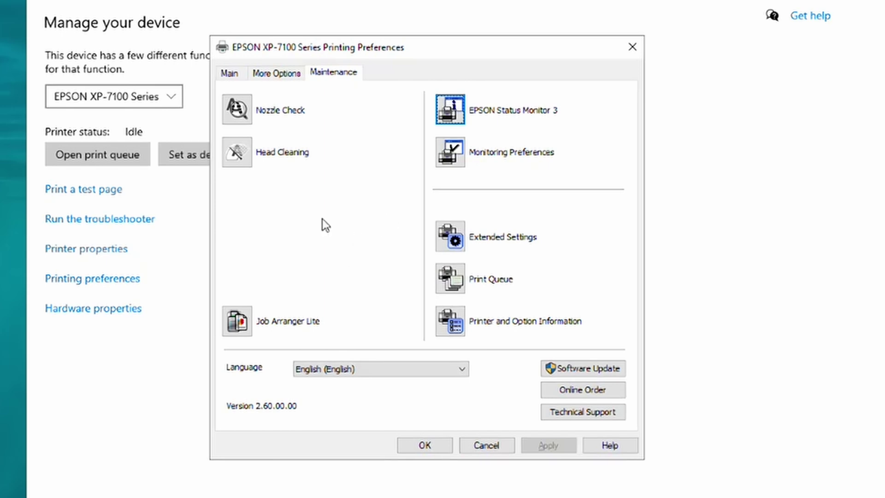
pyautogui.click(530, 239)
pyautogui.click(459, 239)
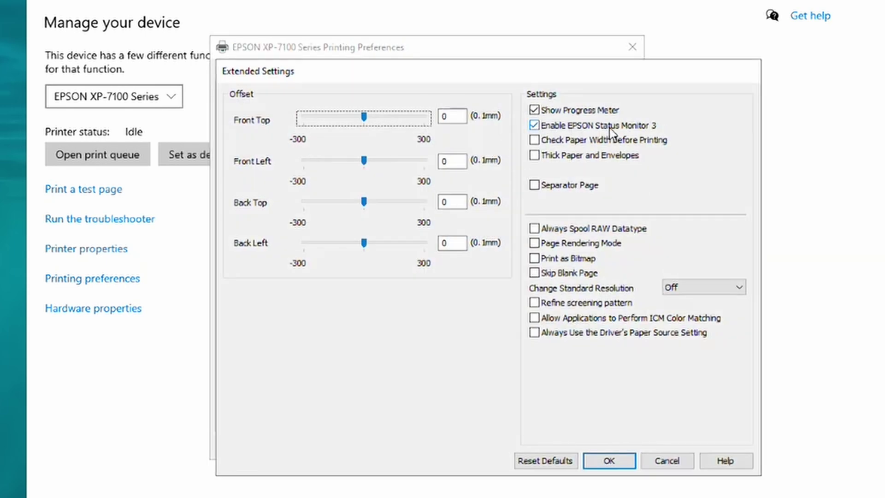
# Untick Enable EPSON Status Monitor 3 and confirm Extended Settings and Printing Preferences with OK
pyautogui.click(532, 127)
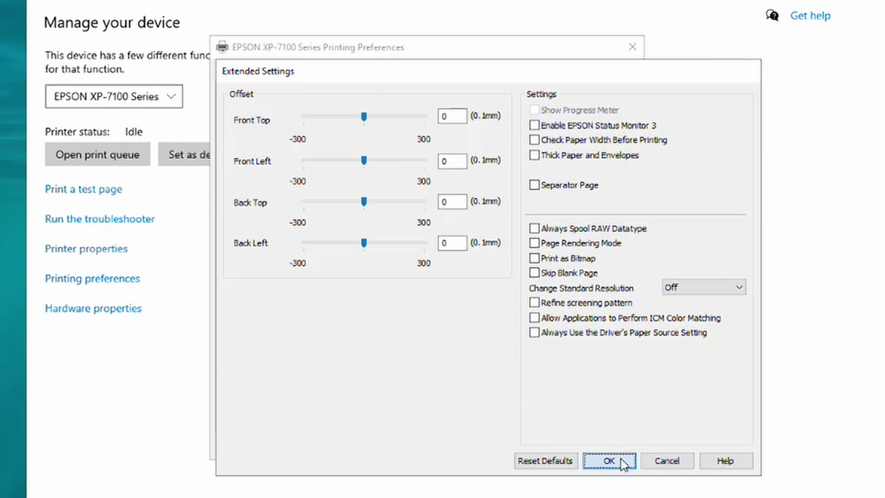
pyautogui.click(609, 460)
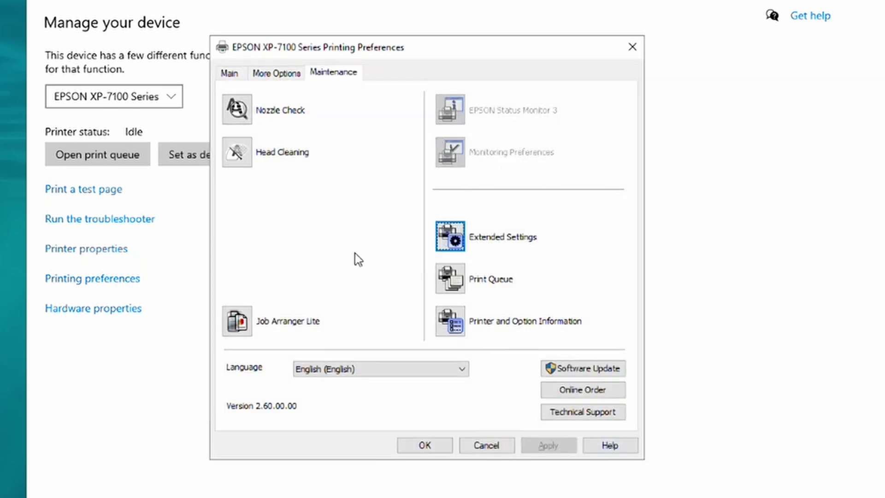
pyautogui.click(424, 445)
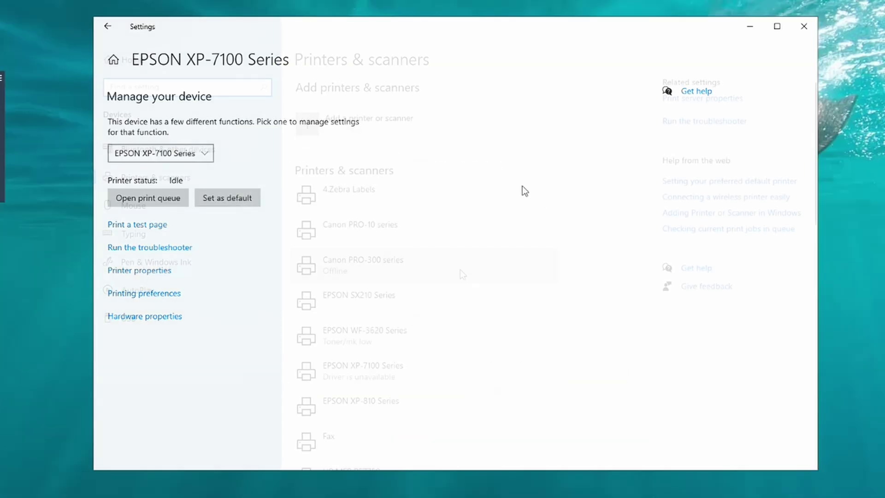
# Select the EPSON XP-7100 Series in the Printers & scanners list to show its options
pyautogui.scroll(-4, 451, 331)
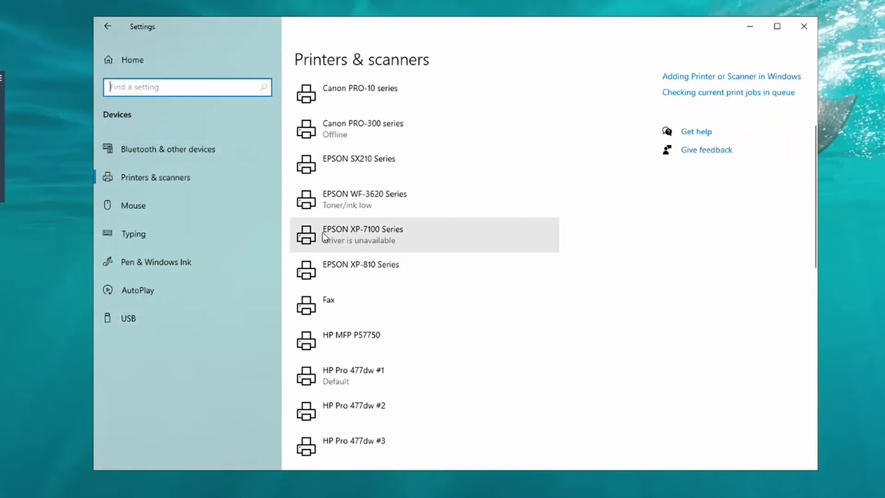
pyautogui.scroll(-10, 456, 247)
pyautogui.scroll(8, 437, 262)
pyautogui.scroll(8, 436, 262)
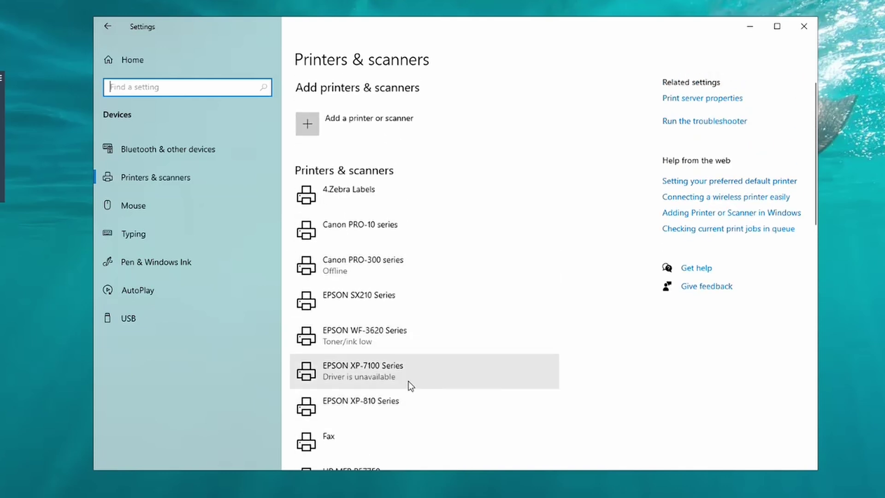
pyautogui.click(396, 374)
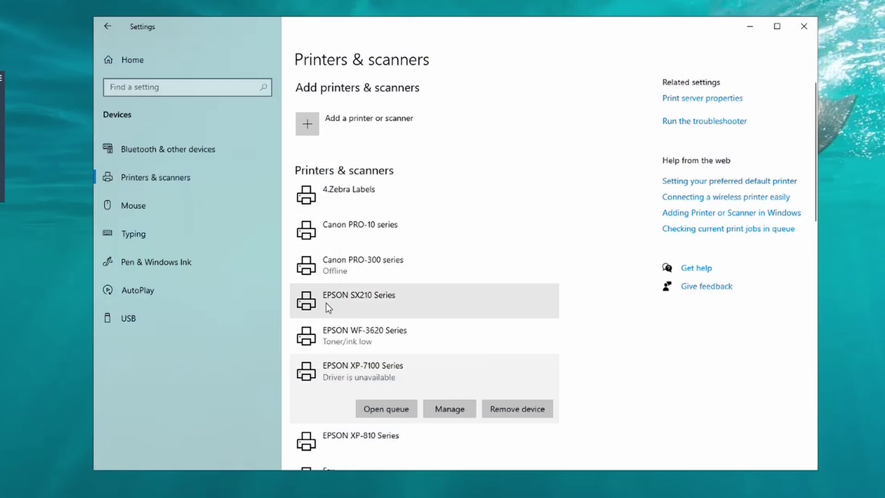
pyautogui.click(366, 275)
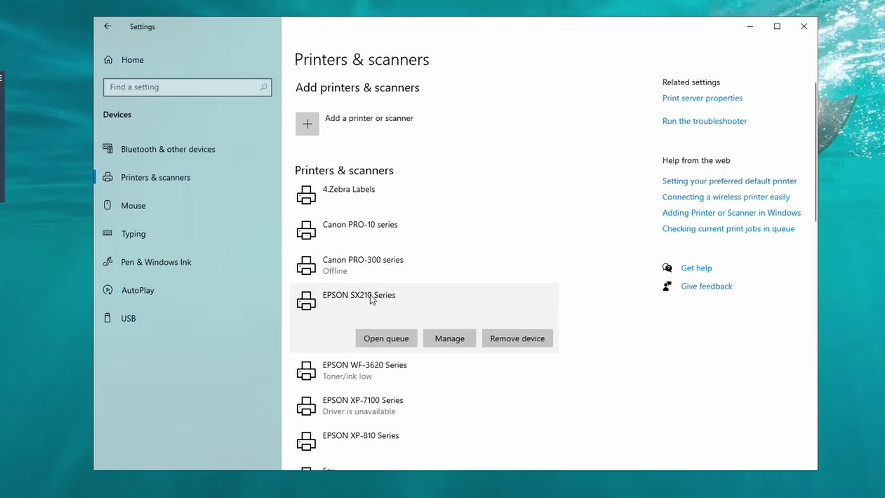
pyautogui.click(455, 340)
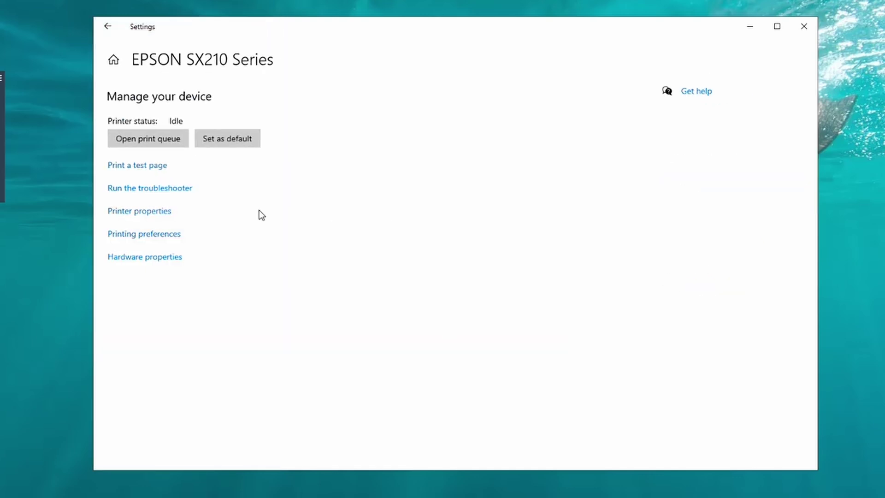
pyautogui.click(173, 236)
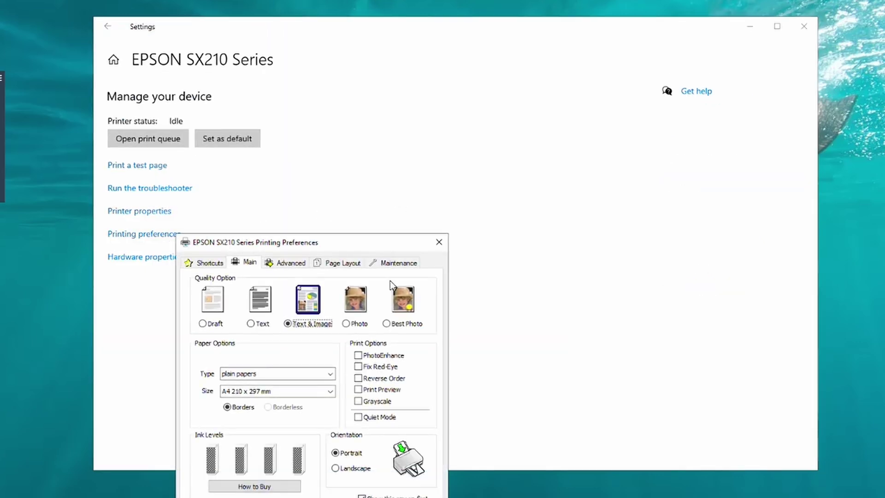
pyautogui.moveTo(375, 243); pyautogui.dragTo(460, 133)
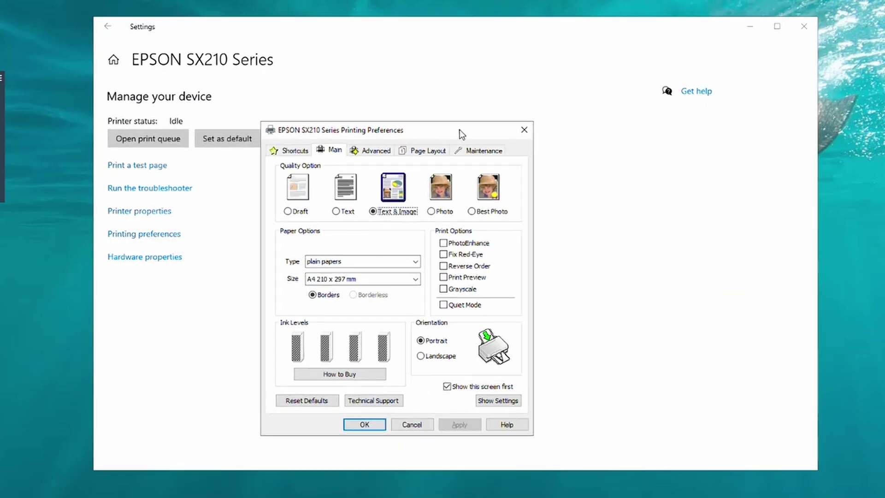
pyautogui.click(478, 152)
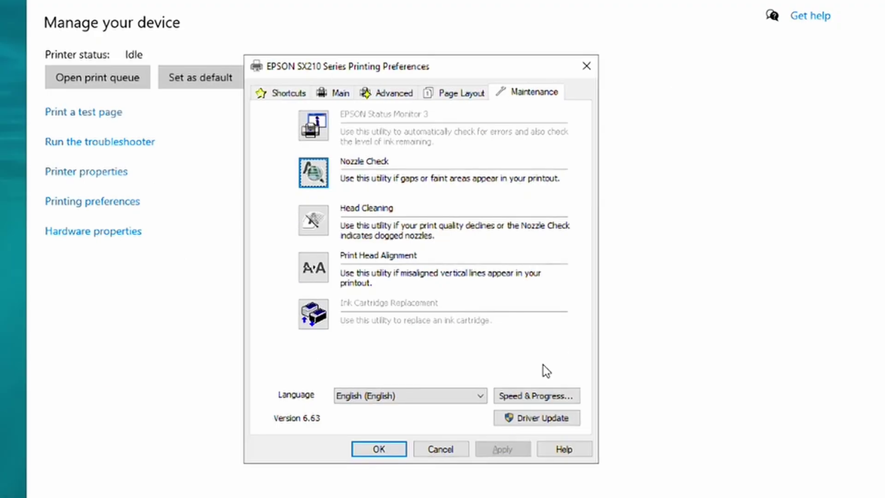
pyautogui.click(529, 399)
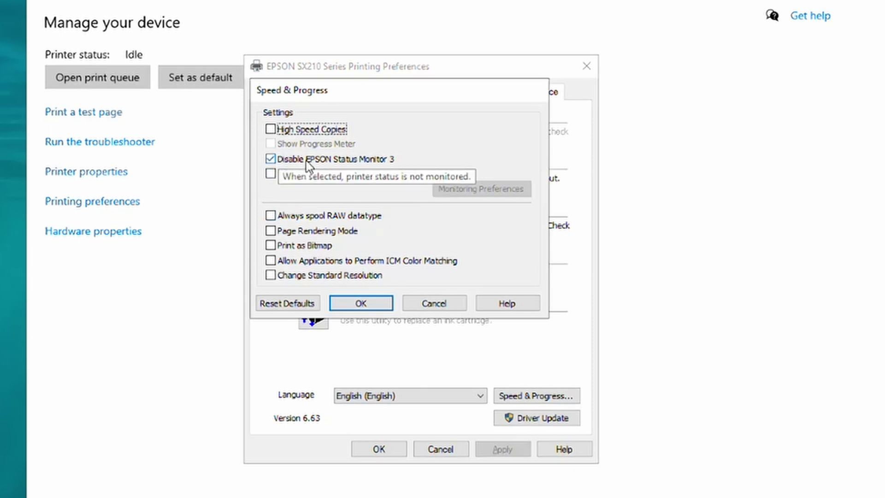
pyautogui.click(271, 161)
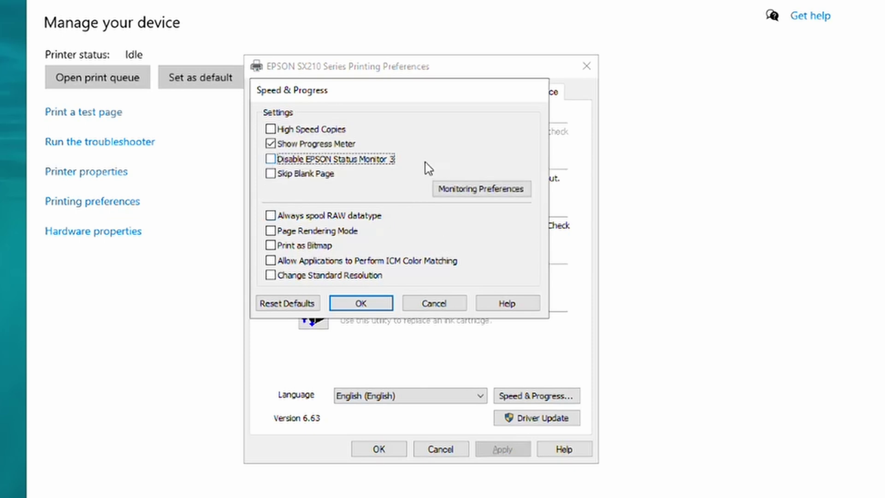
pyautogui.click(334, 162)
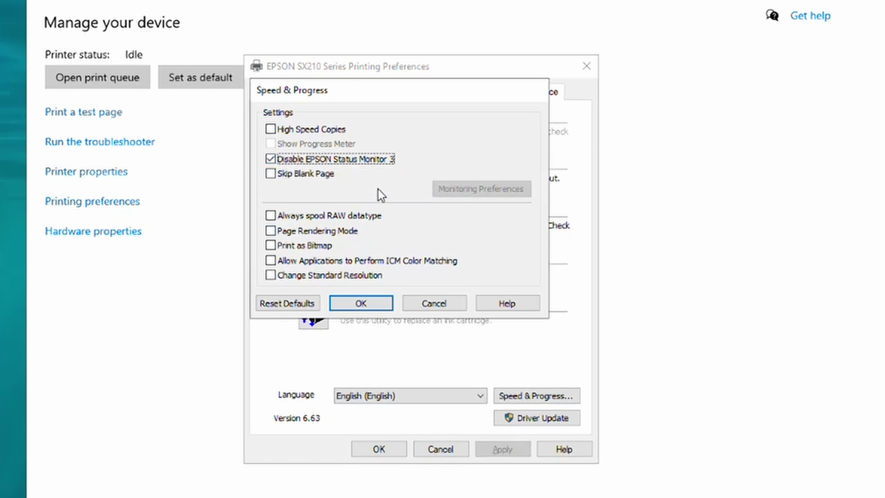
pyautogui.click(377, 303)
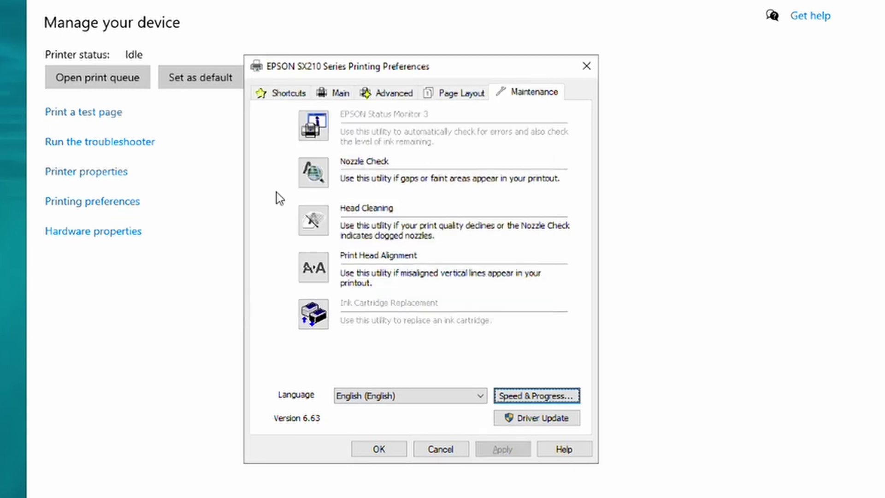
# Close the printing preferences, return to the printers list, and bring Firefox back up
pyautogui.click(379, 449)
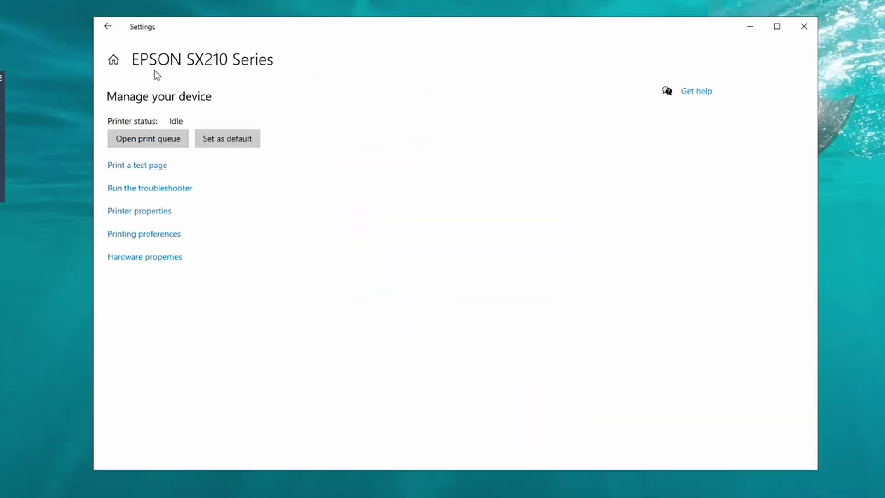
pyautogui.click(107, 27)
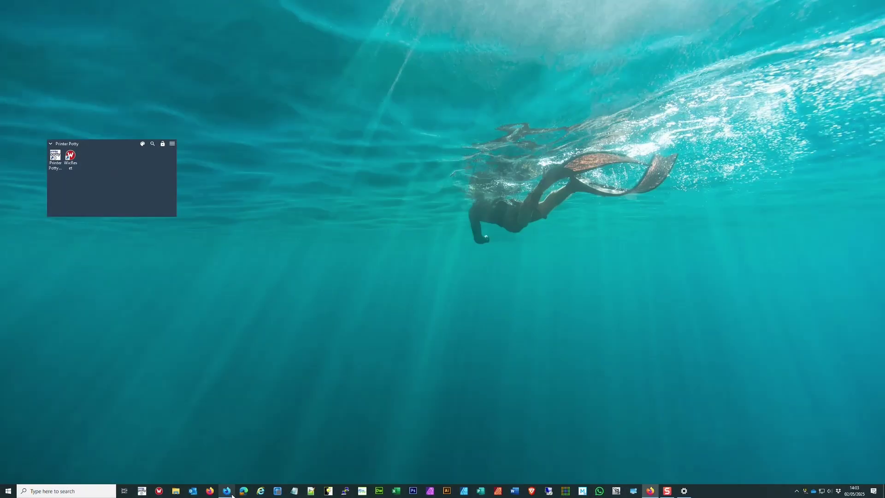
pyautogui.click(226, 492)
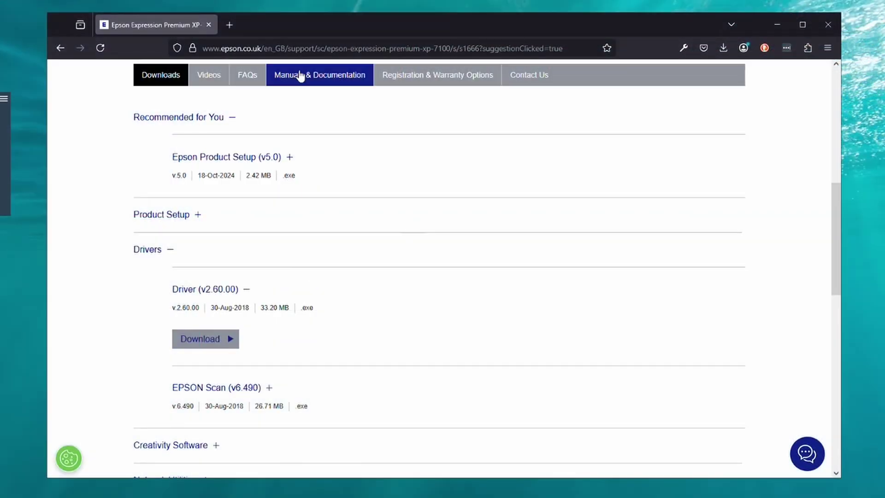
pyautogui.click(283, 48)
pyautogui.click(415, 70)
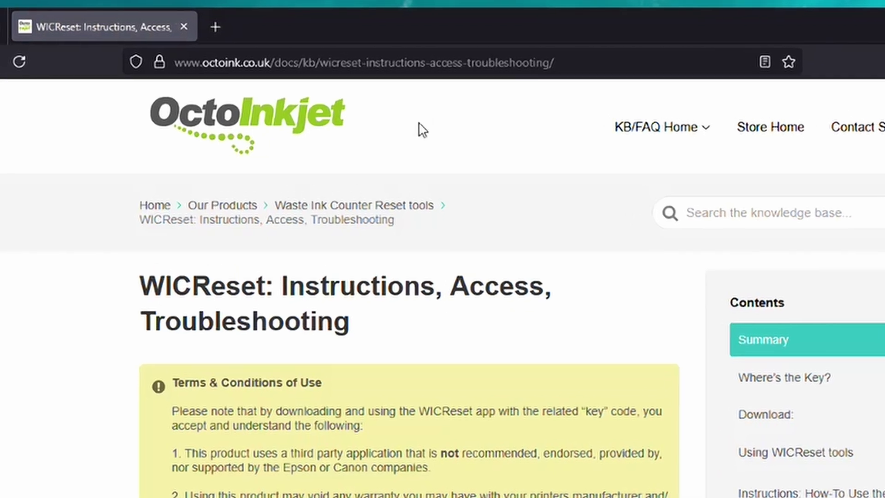
# Load printerpotty.com/goreset in the address bar to reach the WICReset instructions page
pyautogui.click(569, 57)
pyautogui.write('[r')
pyautogui.press('BackSpace')
pyautogui.press('BackSpace')
pyautogui.write('printerpotty.com/')
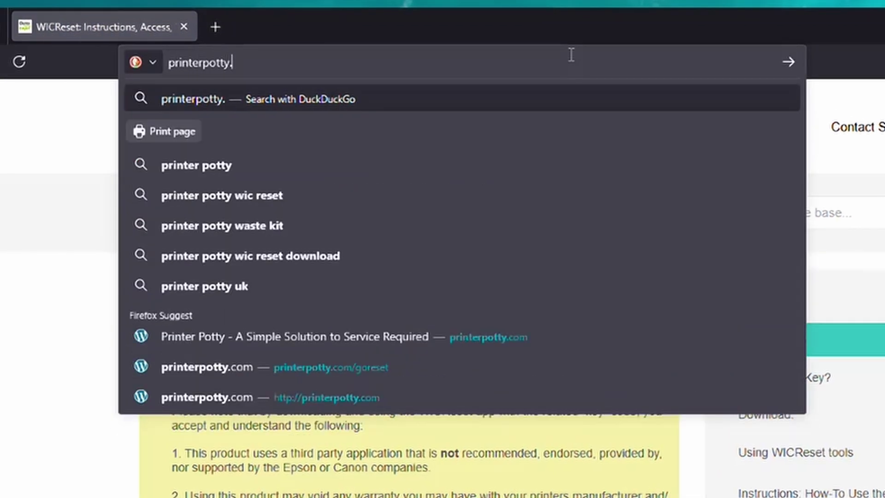
pyautogui.write('goreset')
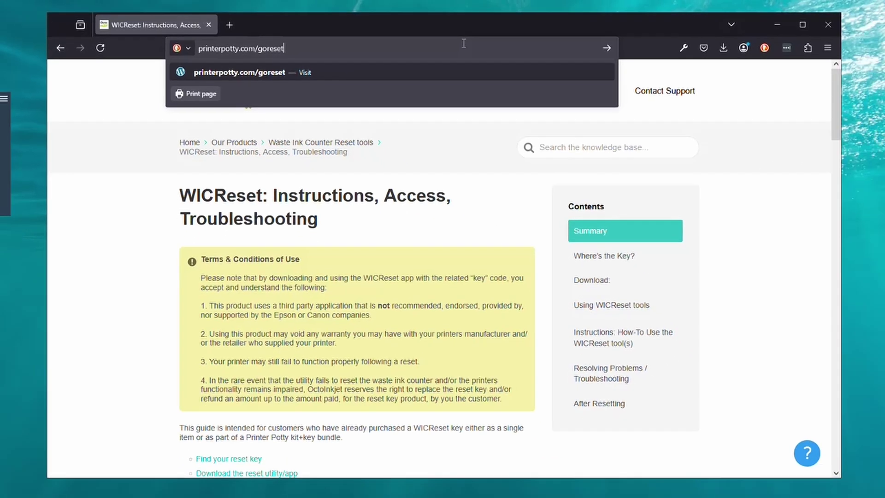
pyautogui.press('Return')
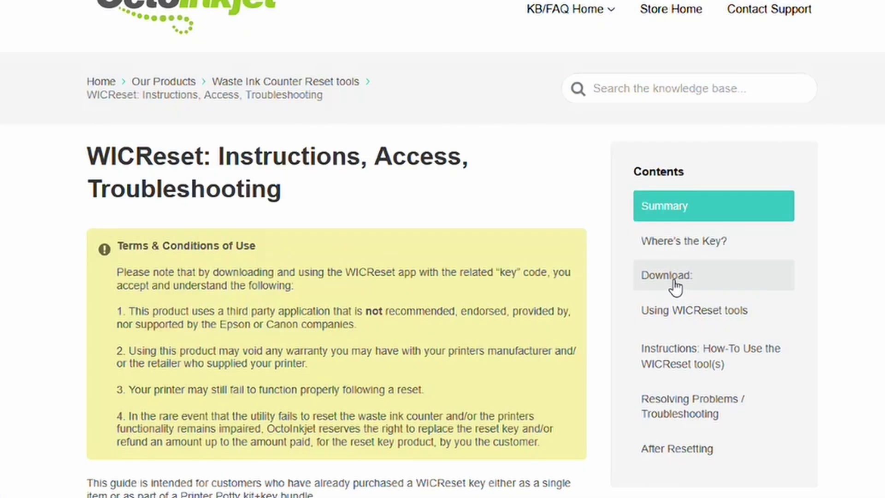
# Jump to the guide's Download section and fetch the Windows WICReset app from Mirror #1
pyautogui.click(674, 277)
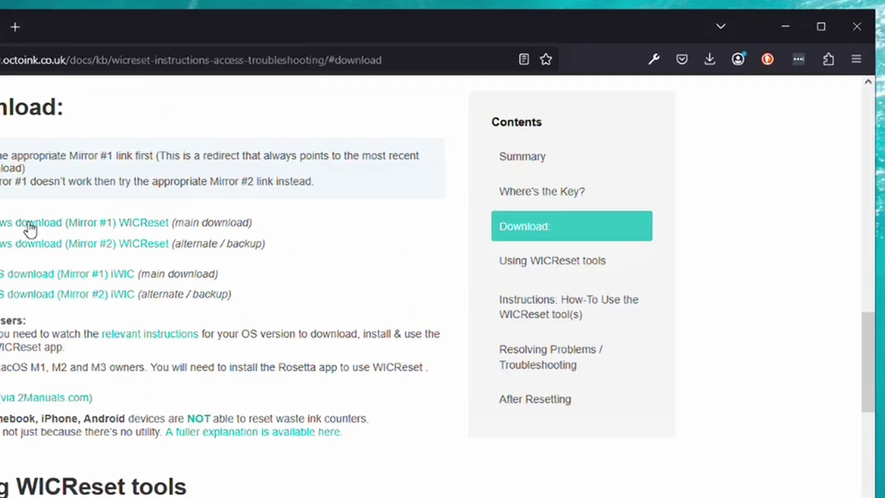
pyautogui.click(79, 224)
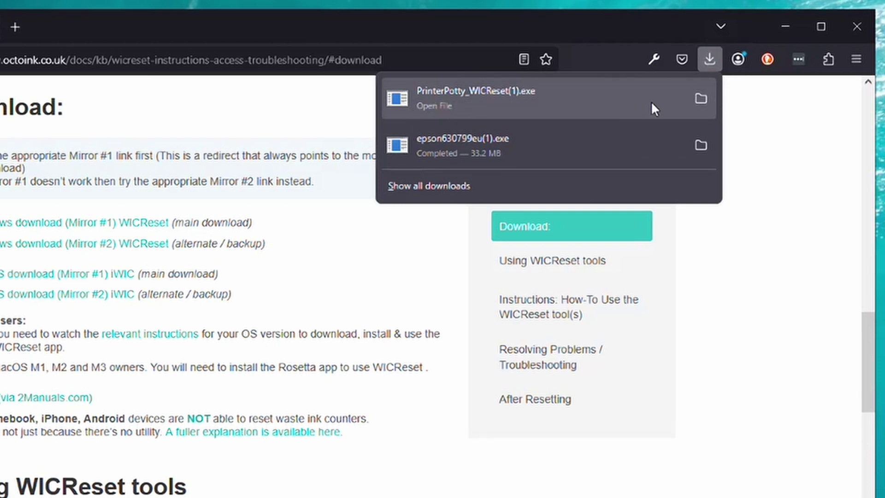
# Show the downloaded installer in its folder, then minimise Firefox to reveal the desktop
pyautogui.click(701, 99)
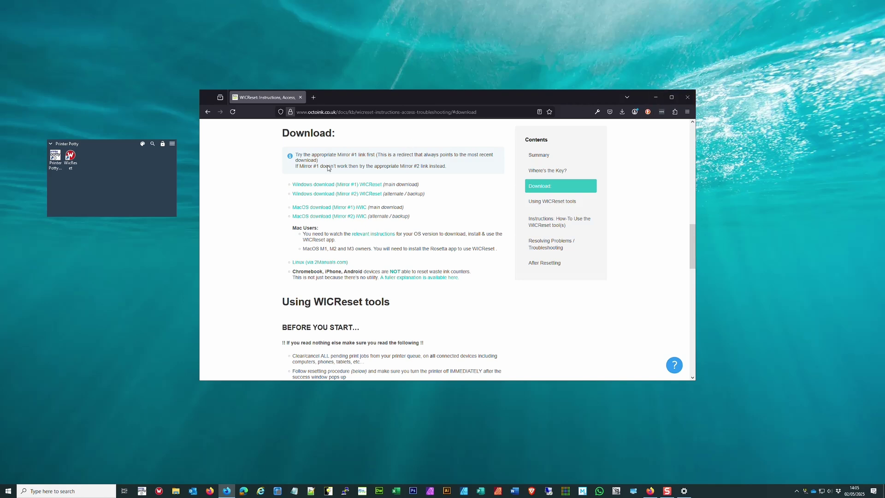
pyautogui.click(655, 97)
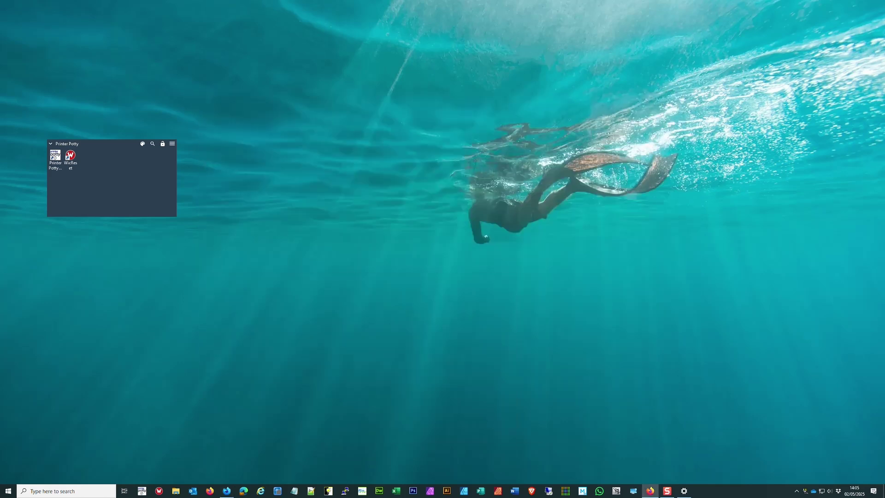
# In Edge, start the Windows WICReset download from the guide's Mirror #1 link
pyautogui.click(243, 490)
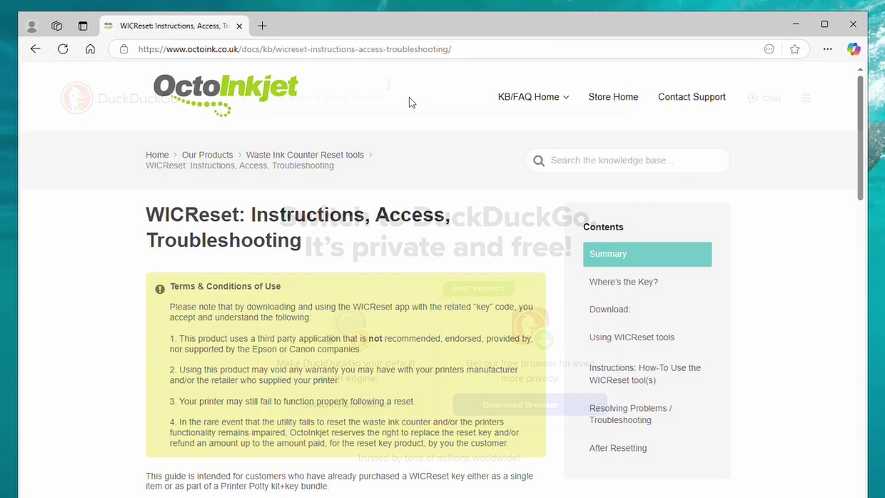
pyautogui.click(613, 309)
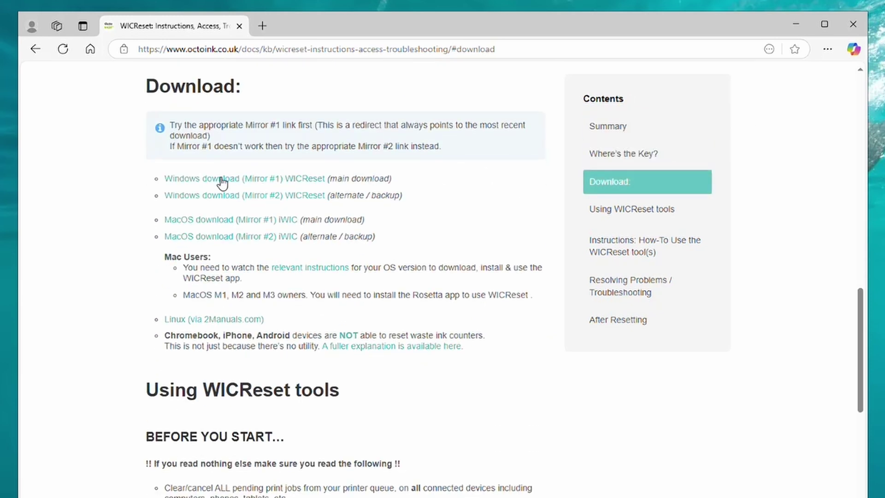
pyautogui.click(221, 183)
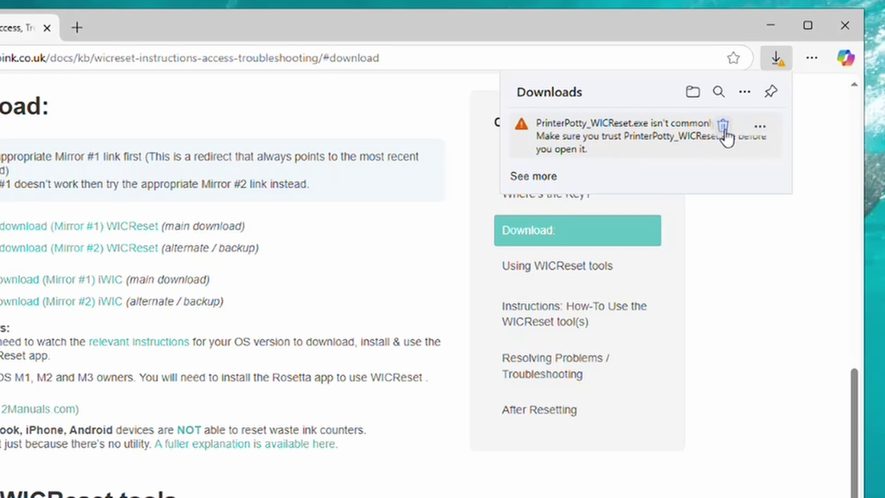
# Keep the flagged PrinterPotty_WICReset.exe download despite the SmartScreen warning
pyautogui.click(760, 131)
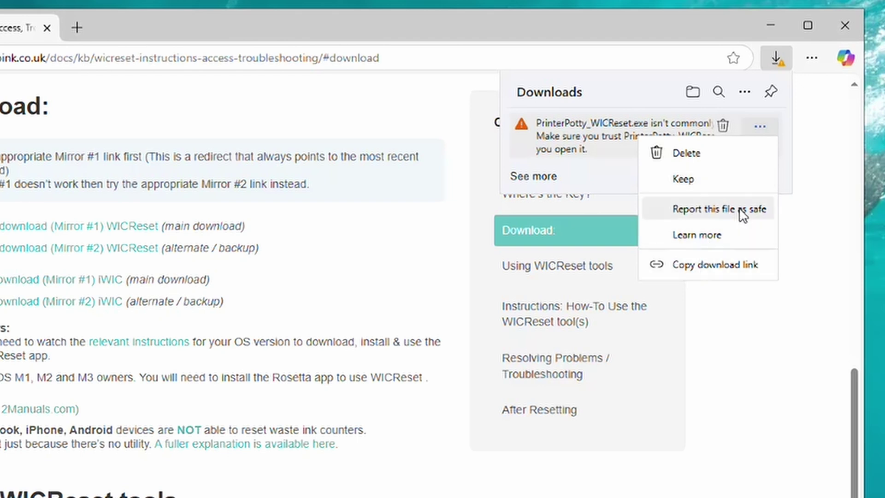
pyautogui.click(694, 183)
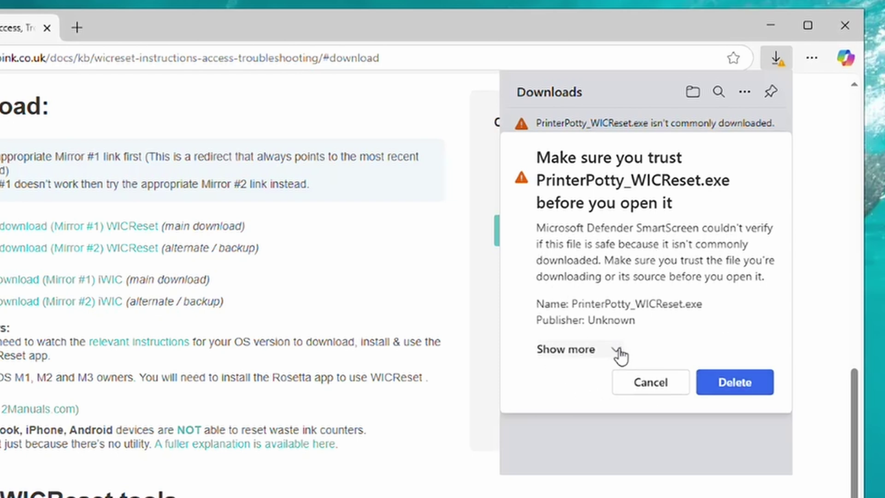
pyautogui.click(593, 353)
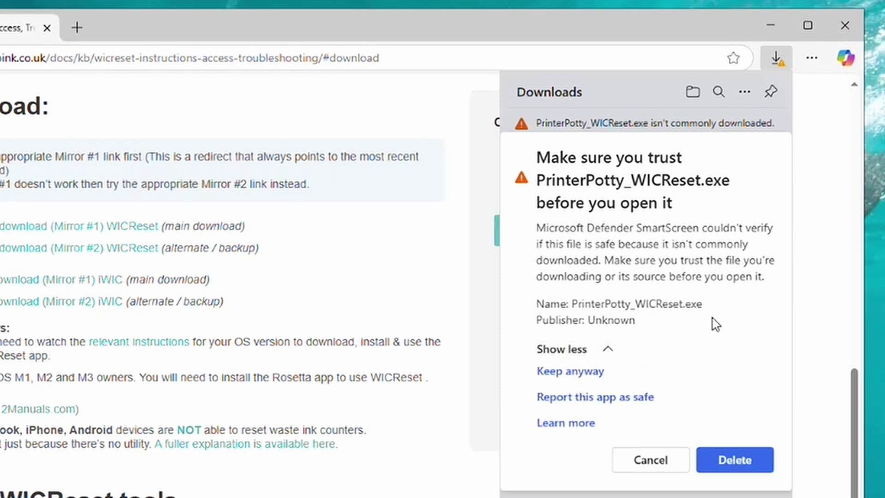
pyautogui.click(572, 372)
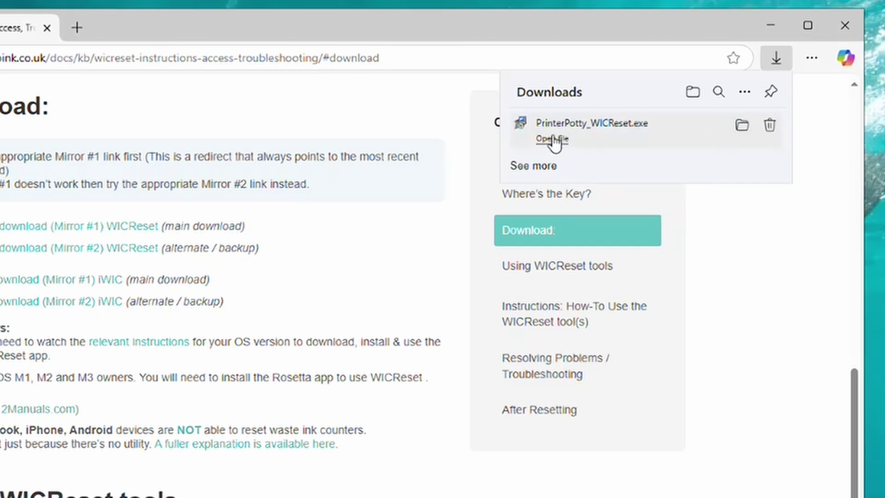
# Show the downloaded WICReset installer in its folder in File Explorer
pyautogui.click(742, 126)
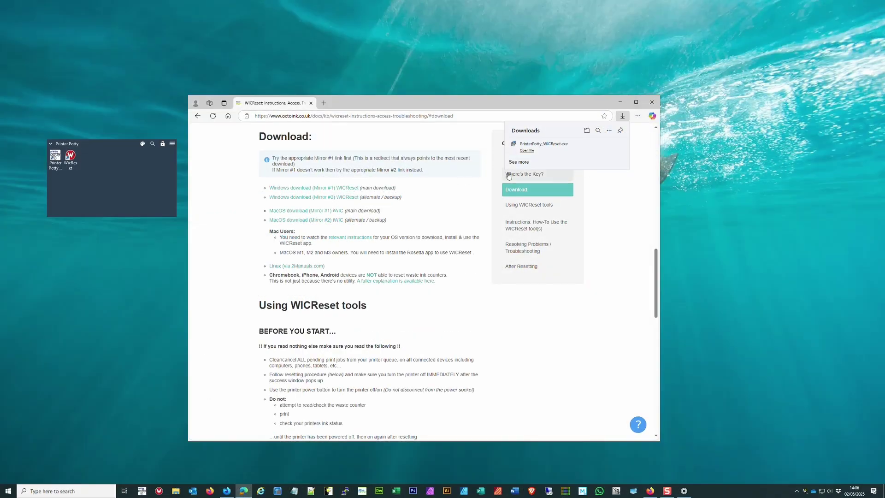
pyautogui.moveTo(595, 152)
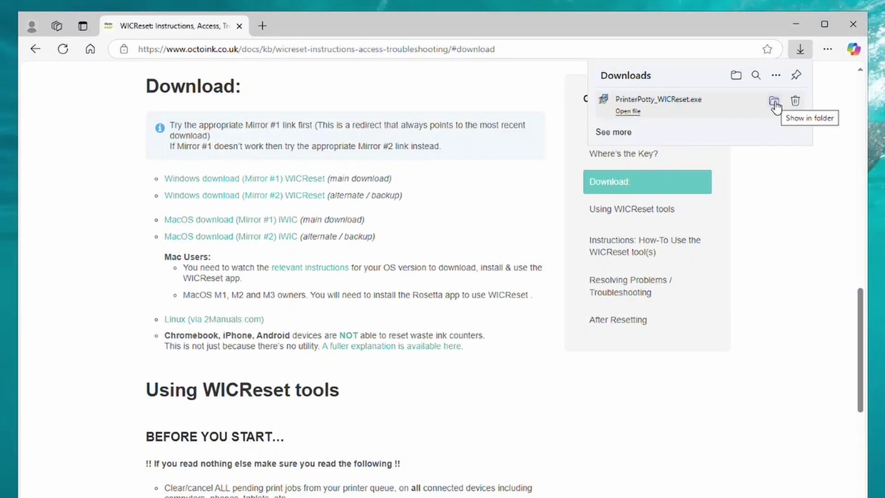
pyautogui.click(774, 102)
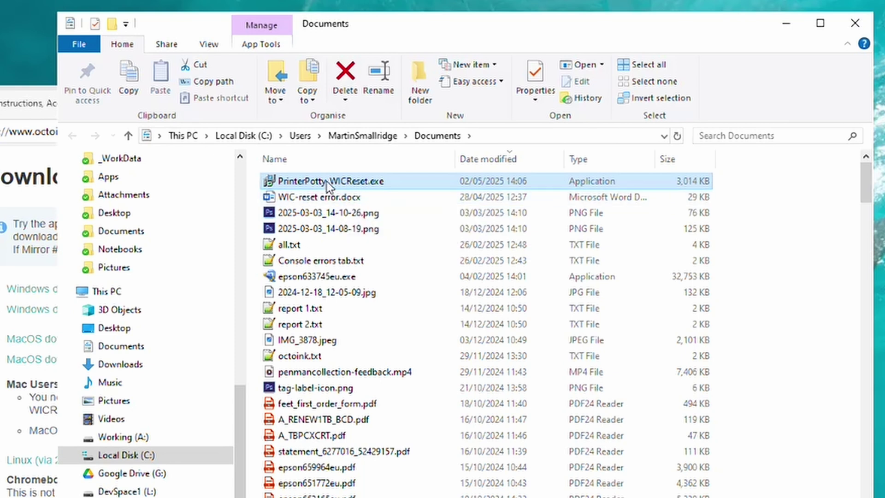
# Launch PrinterPotty_WICReset.exe and run it anyway past the unrecognised-app warning
pyautogui.doubleClick(328, 182)
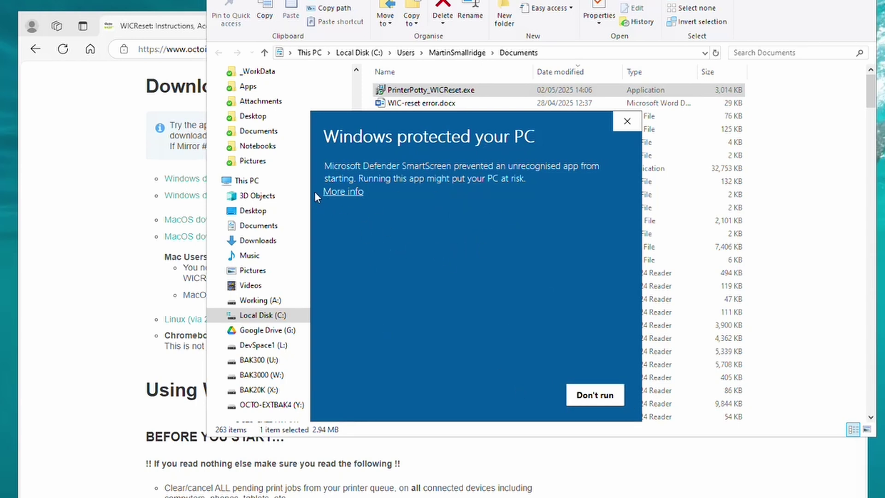
pyautogui.click(342, 191)
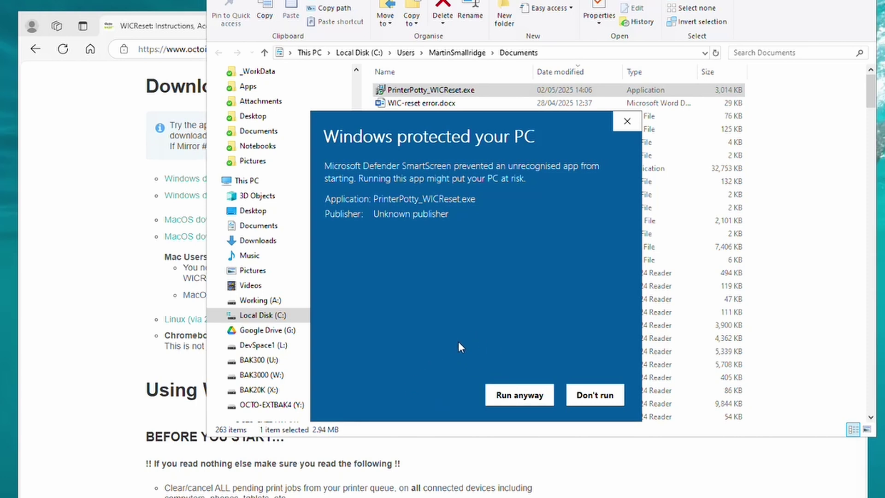
pyautogui.click(525, 396)
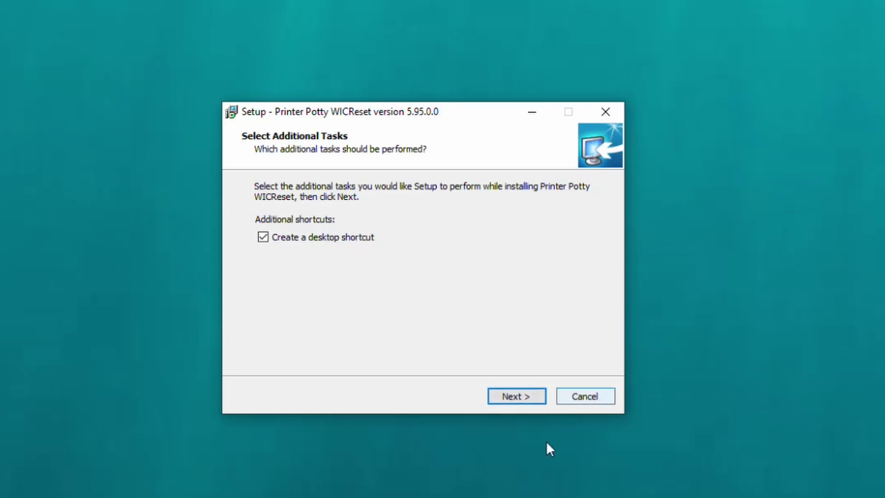
# Install Printer Potty WICReset with a desktop shortcut, set to launch when setup finishes
pyautogui.click(582, 397)
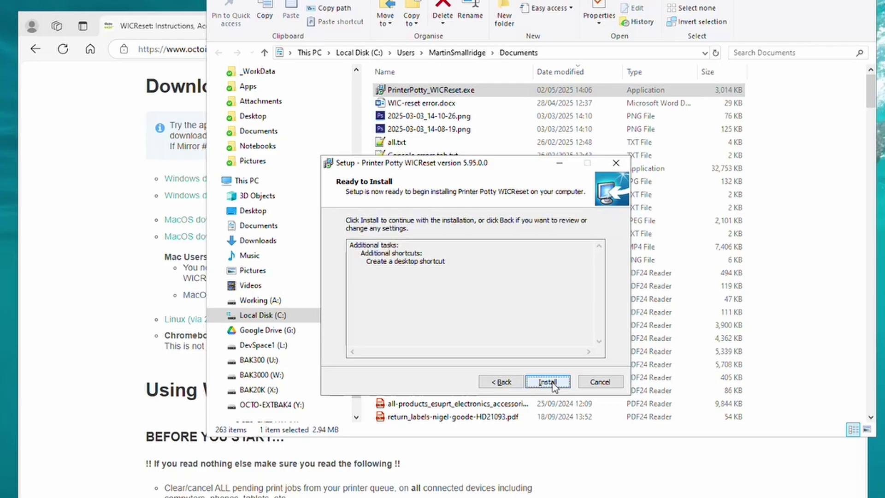
pyautogui.click(549, 383)
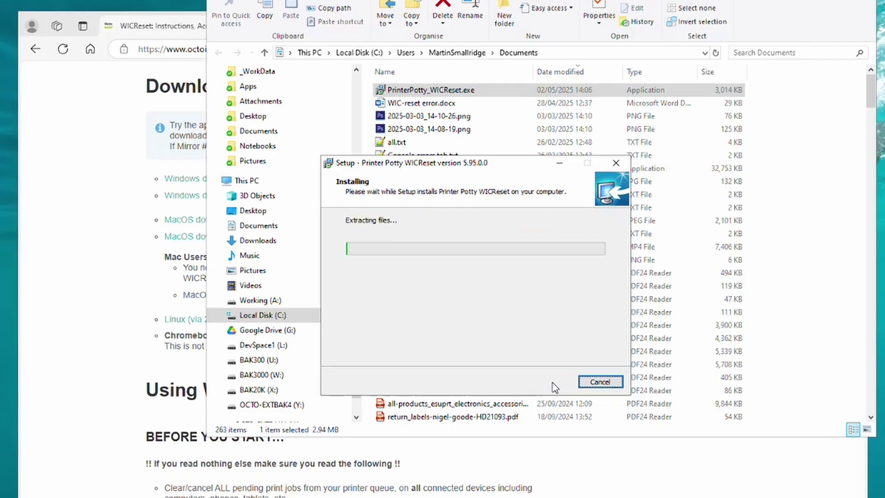
pyautogui.click(435, 272)
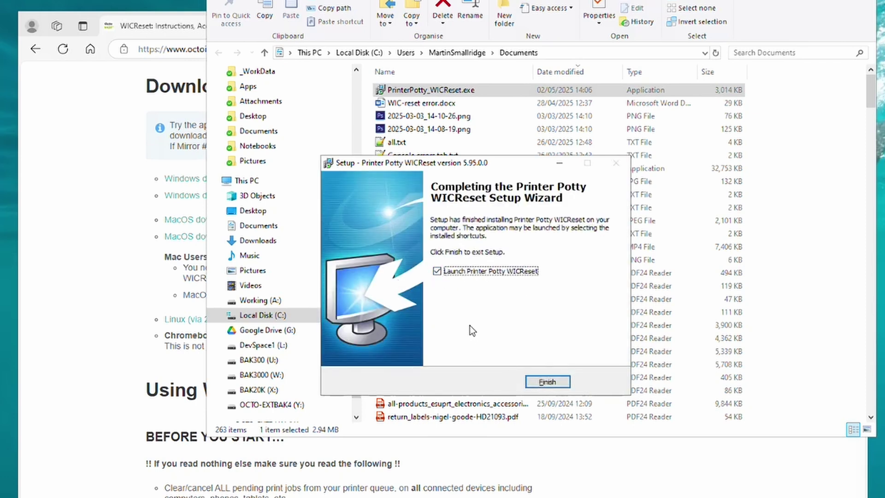
pyautogui.click(547, 381)
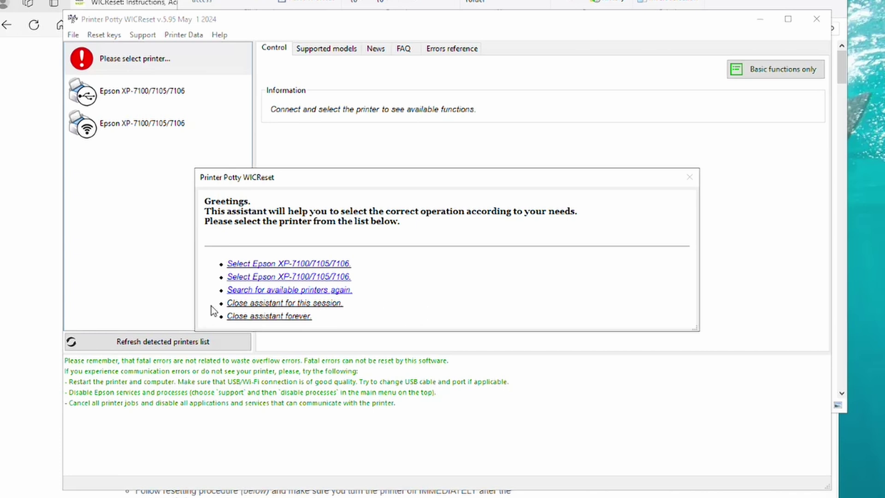
# Close the Greetings assistant for this session to show the two detected Epson printers
pyautogui.click(273, 303)
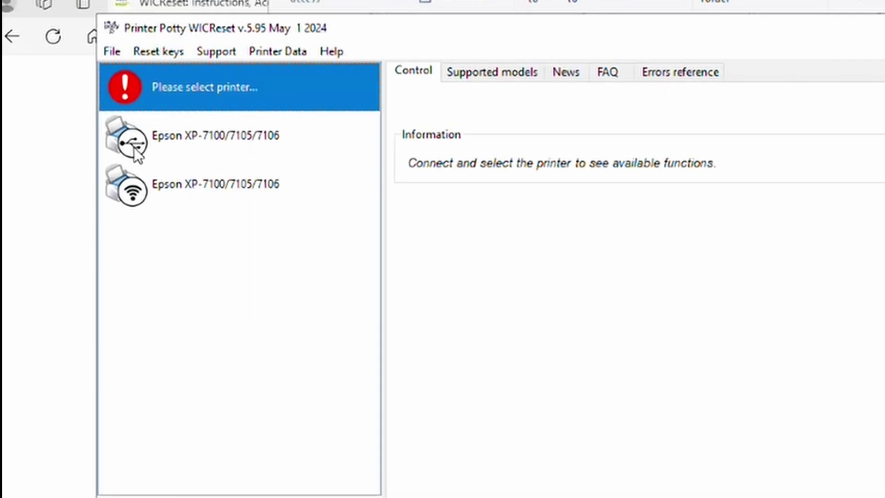
# Read the USB Epson XP-7100's waste counters (96.93% and 2.37%), then close the results
pyautogui.moveTo(134, 146)
pyautogui.click(165, 139)
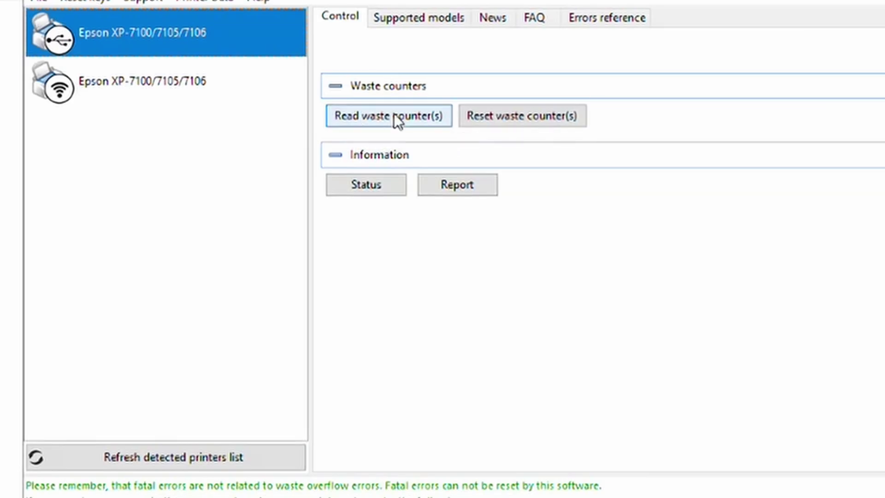
pyautogui.click(394, 115)
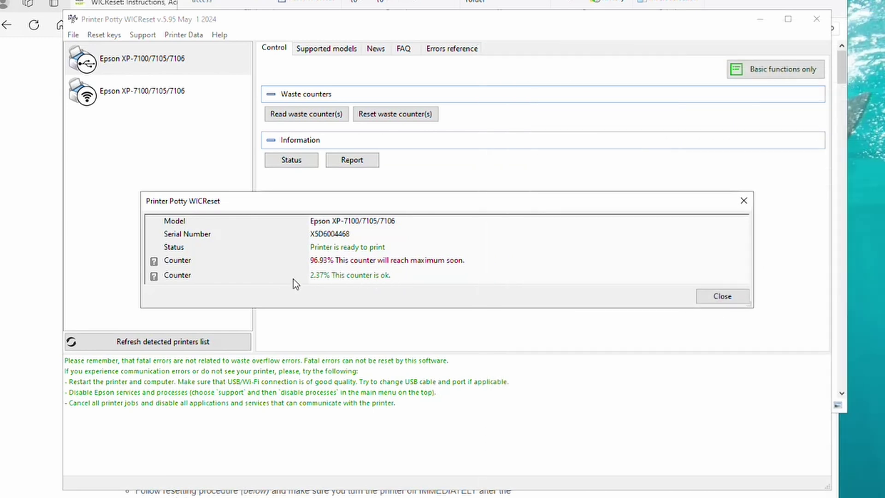
pyautogui.moveTo(155, 261)
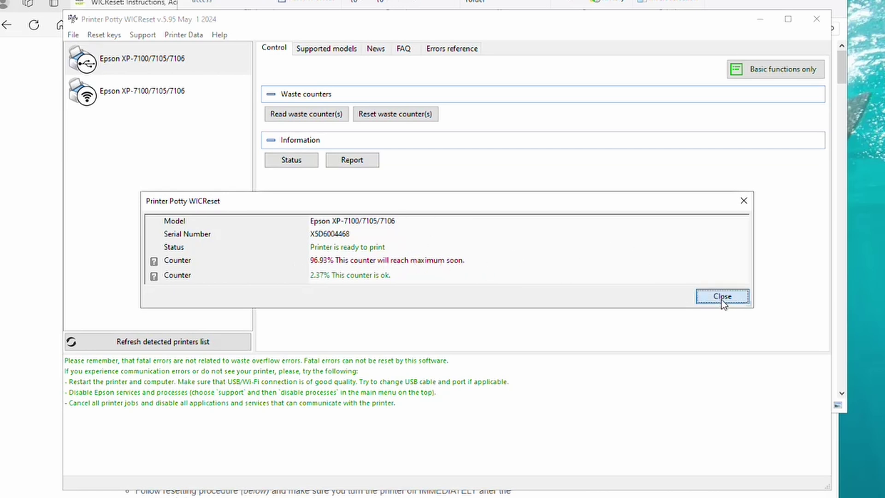
pyautogui.click(721, 296)
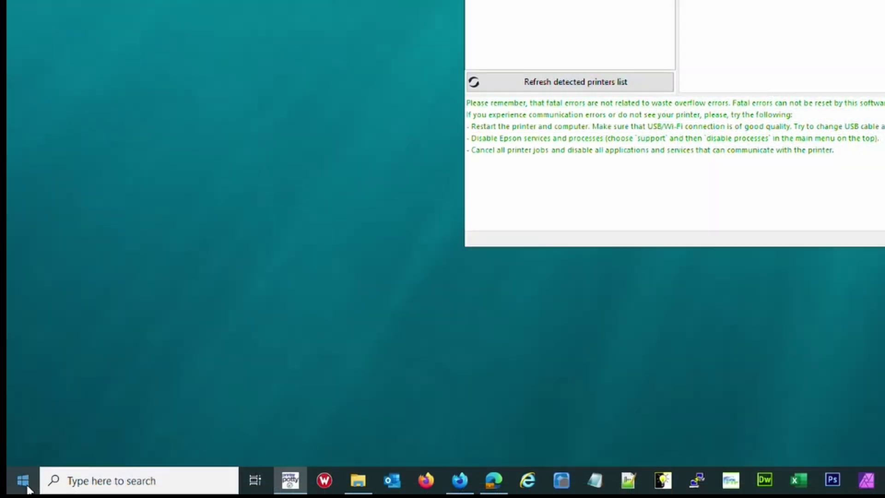
# Restart the computer from the Start menu's Power options
pyautogui.click(25, 475)
pyautogui.moveTo(18, 386)
pyautogui.click(57, 451)
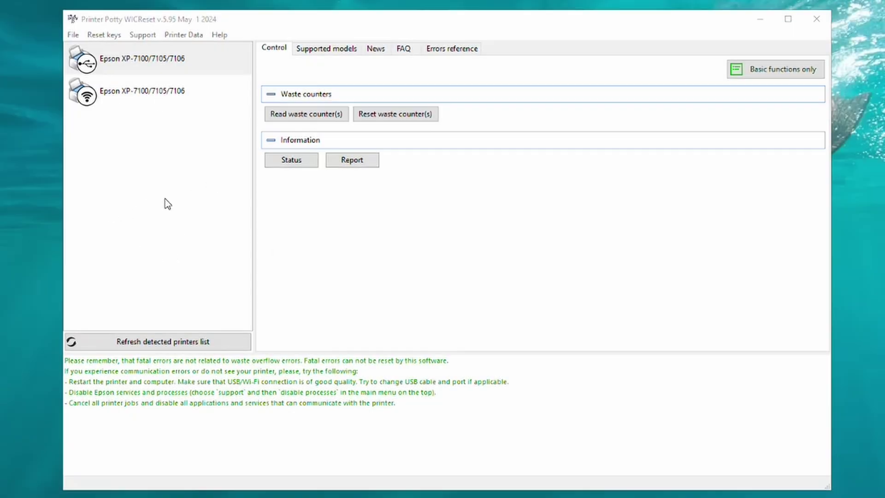
# Reset the USB Epson printer's waste counters by pasting in the reset key and confirming
pyautogui.click(134, 64)
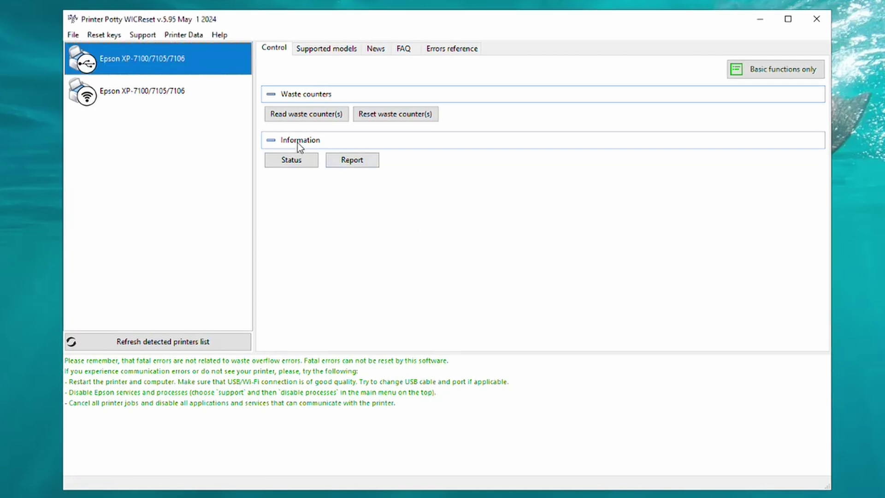
pyautogui.click(394, 116)
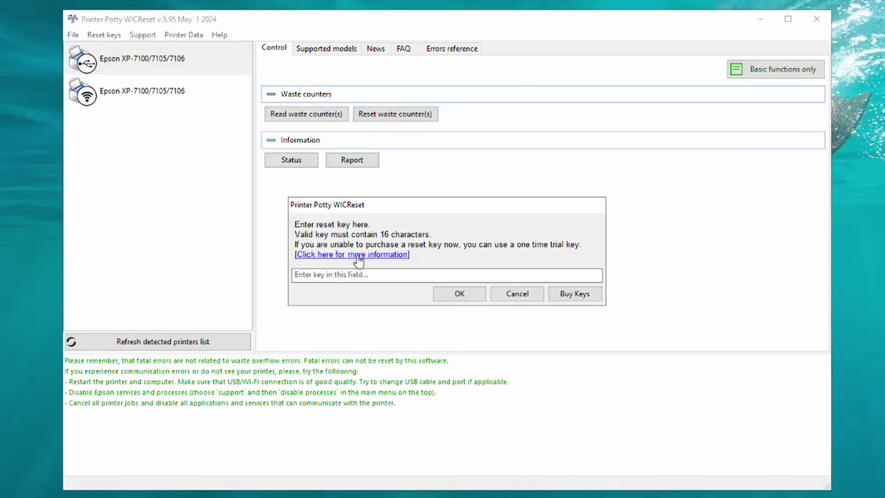
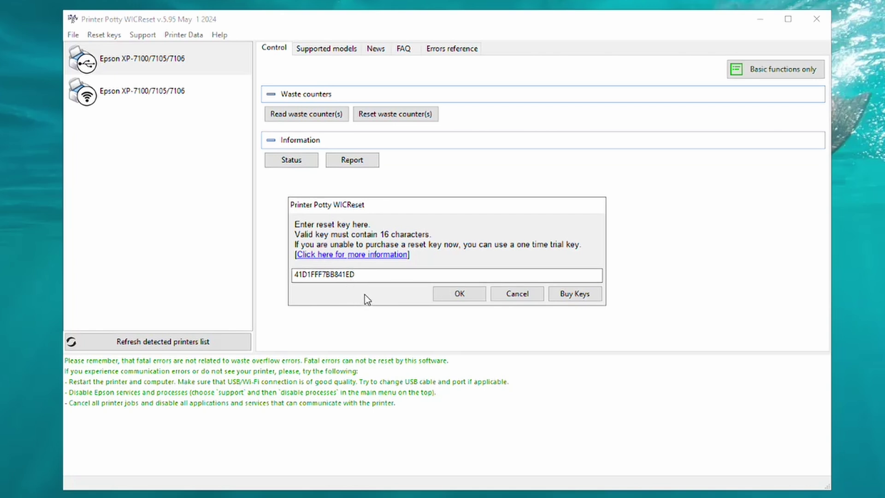
pyautogui.click(458, 295)
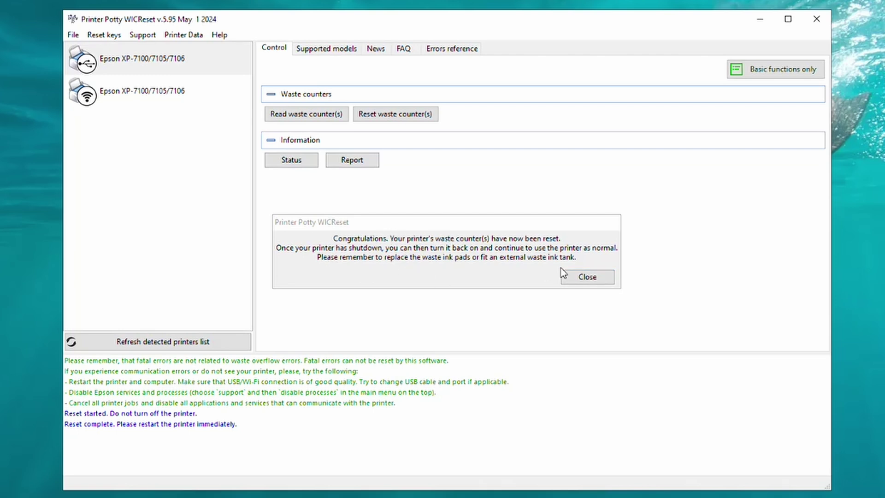
# Dismiss the reset success message and re-read the waste counters, confirming both show 0.00%
pyautogui.click(588, 278)
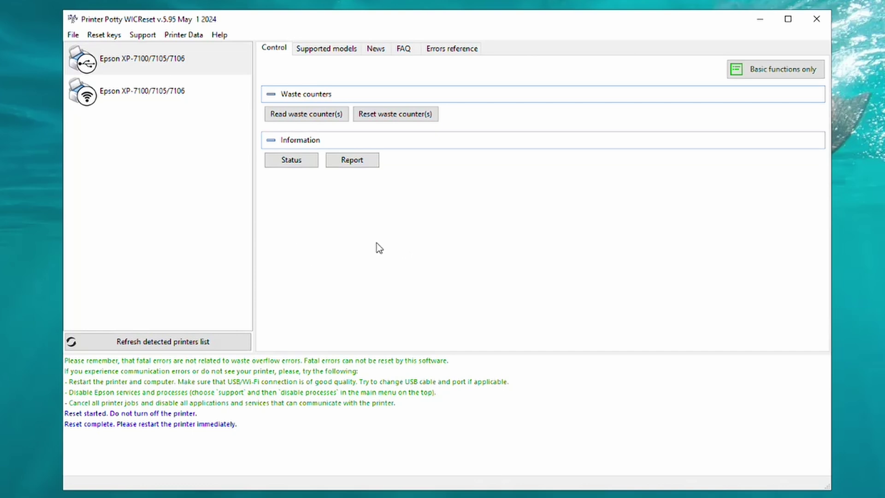
pyautogui.click(318, 115)
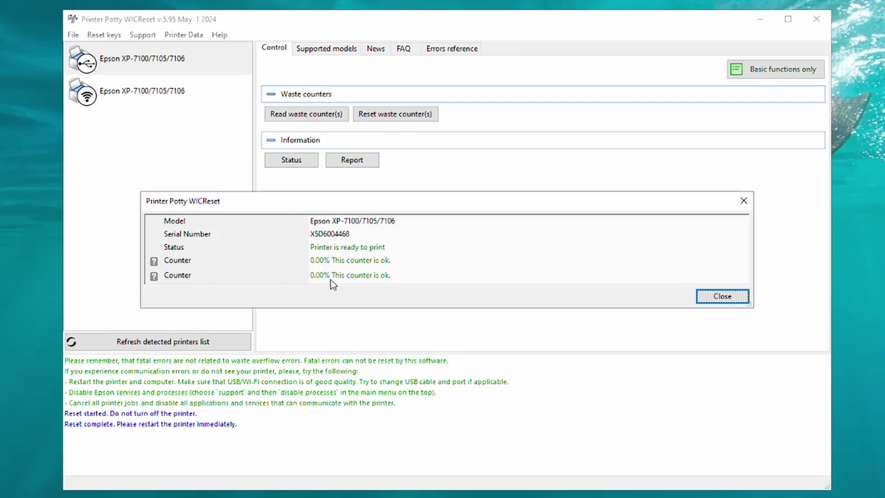
pyautogui.click(722, 296)
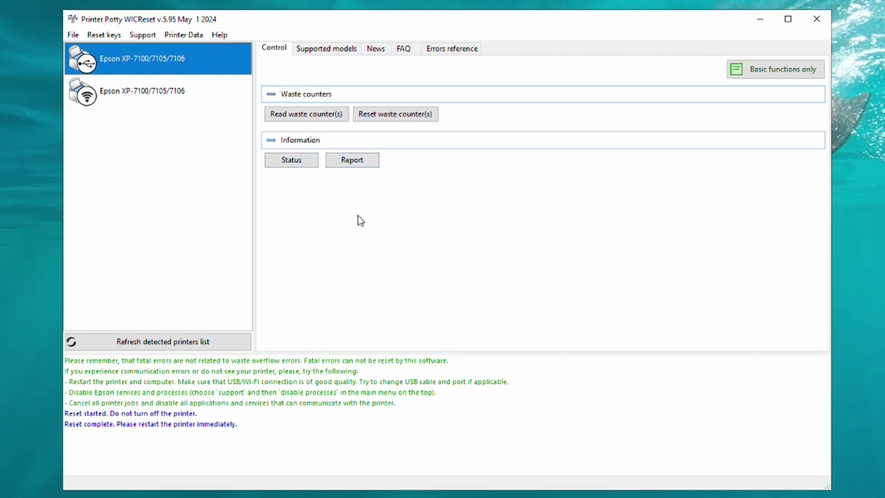
pyautogui.click(287, 162)
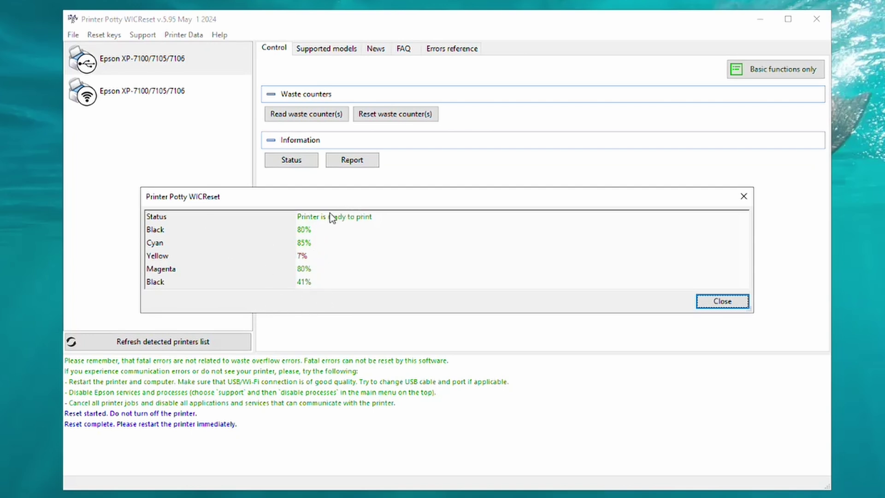
pyautogui.click(725, 302)
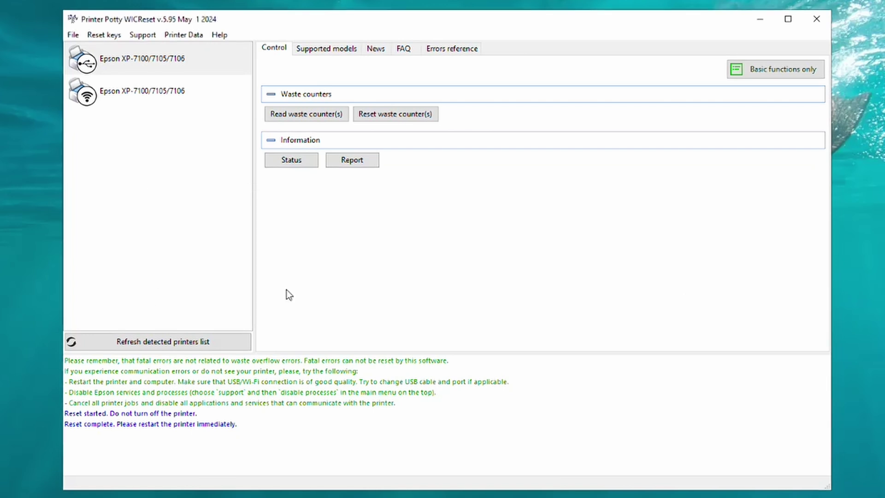
pyautogui.click(358, 162)
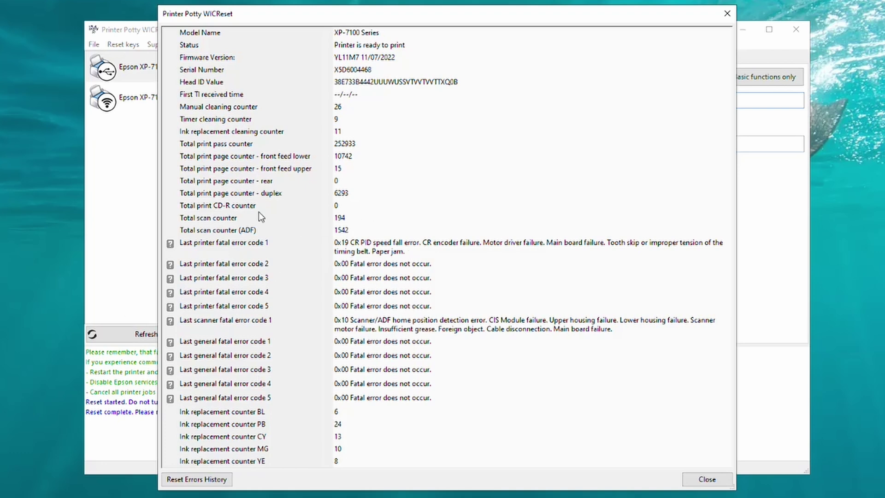
pyautogui.rightClick(389, 152)
pyautogui.rightClick(371, 116)
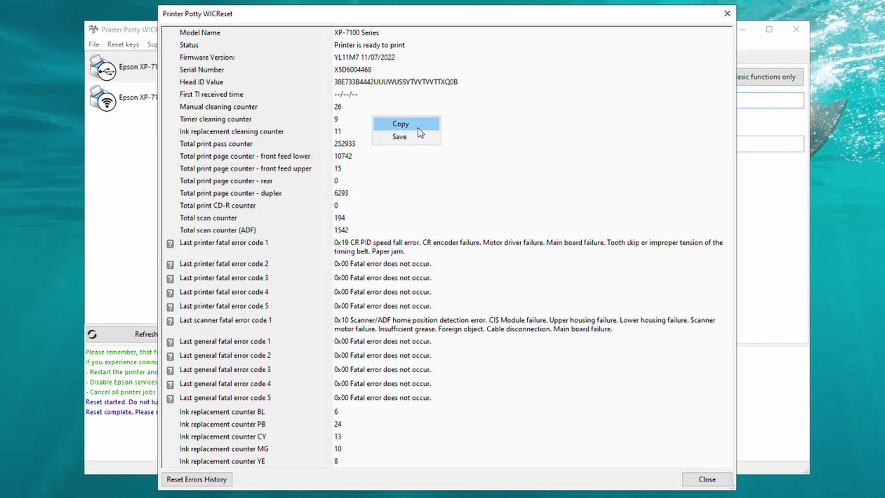
pyautogui.click(443, 180)
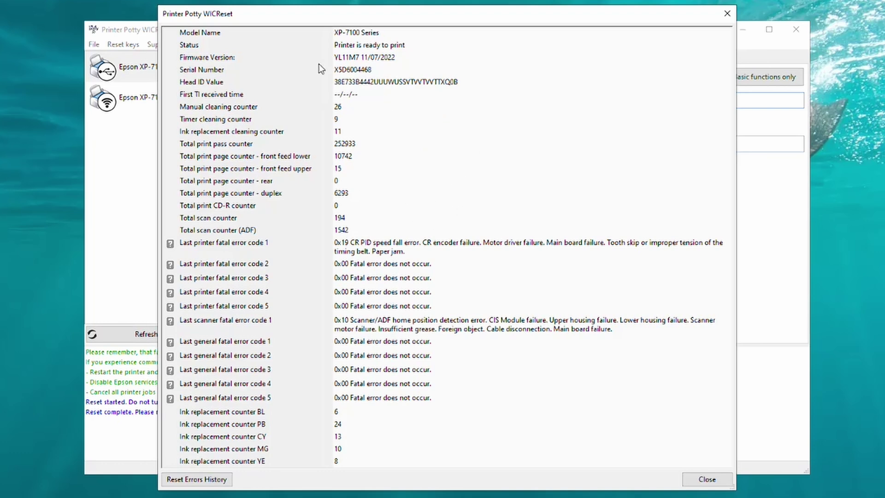
pyautogui.click(721, 482)
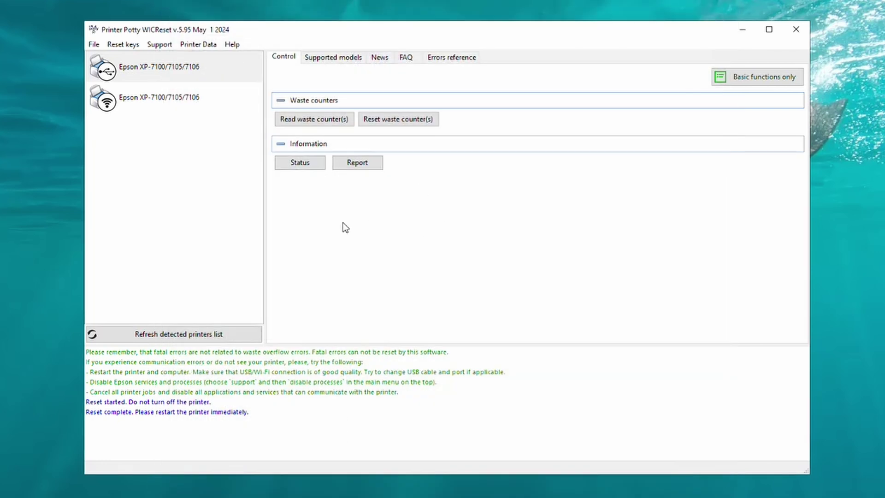